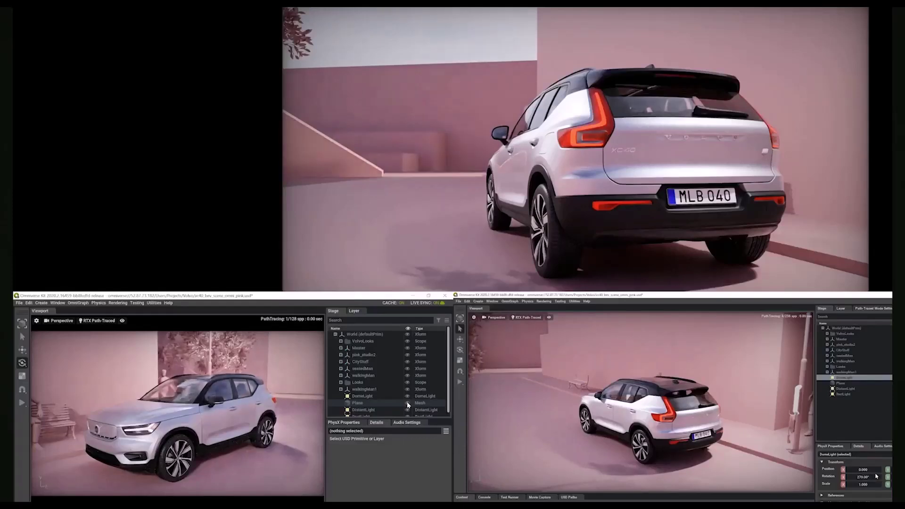
# Step: Bring up the Create menu for a new prim in the Omniverse Stage panel
pyautogui.rightClick(408, 404)
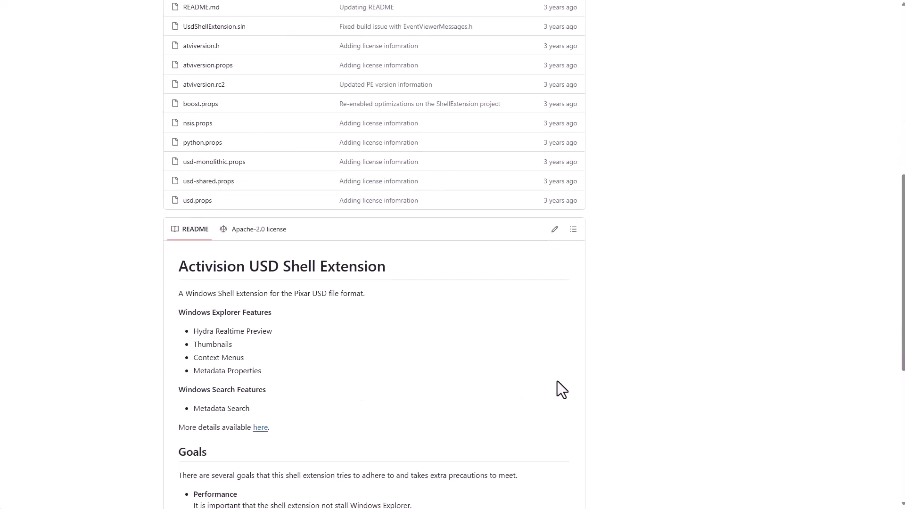
# Step: Scroll through the Activision USD Shell Extension README on GitHub
pyautogui.scroll(-5, 558, 382)
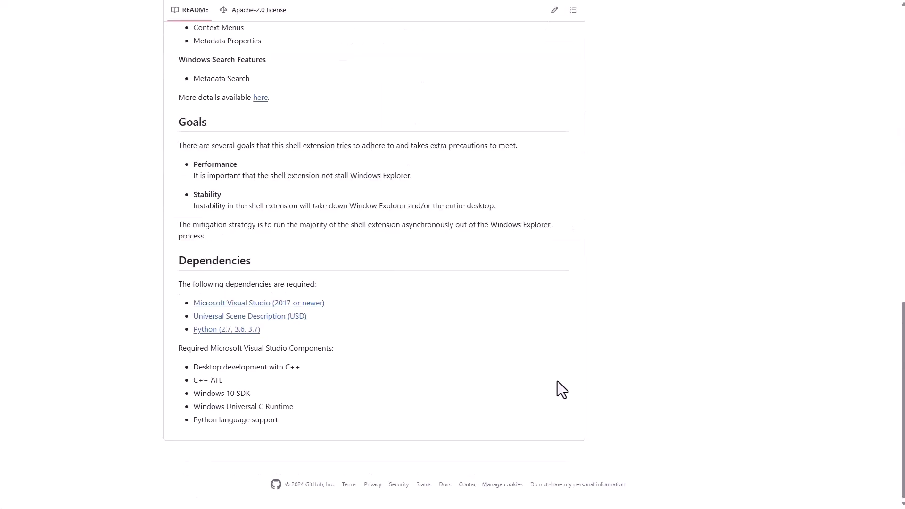
pyautogui.scroll(4, 557, 381)
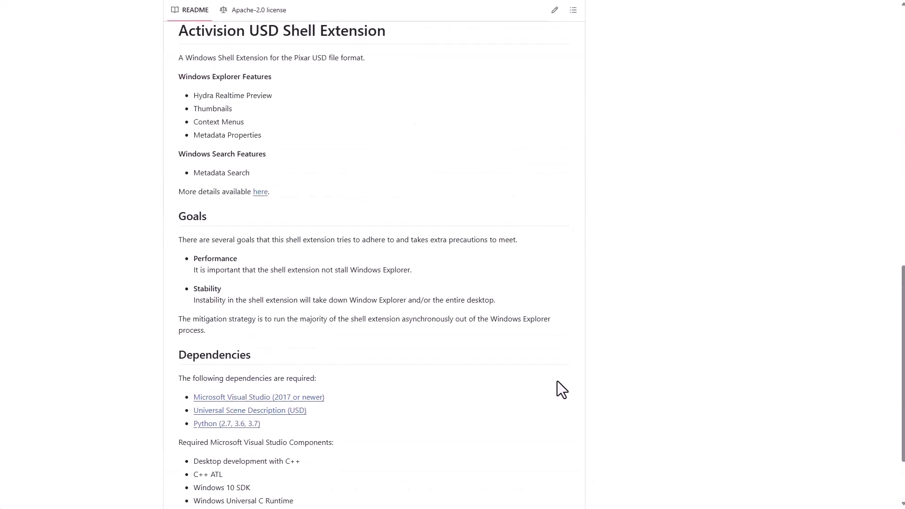
pyautogui.scroll(4, 558, 381)
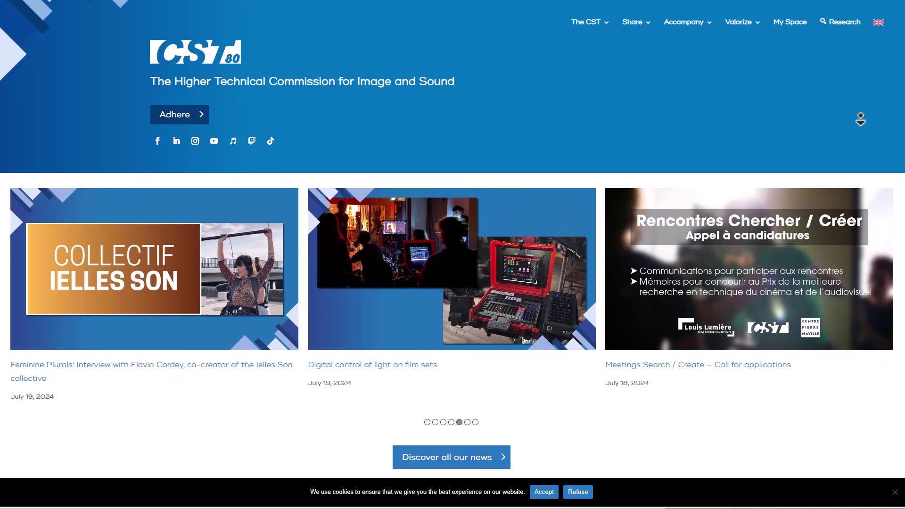
# Step: Scroll down the CST homepage past the news carousel and feature cards
pyautogui.scroll(-2, 860, 120)
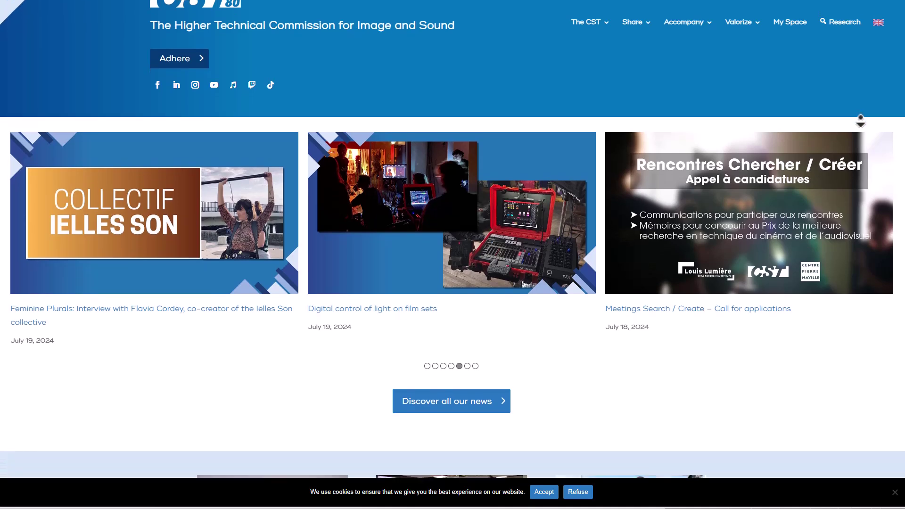
pyautogui.scroll(-3, 860, 119)
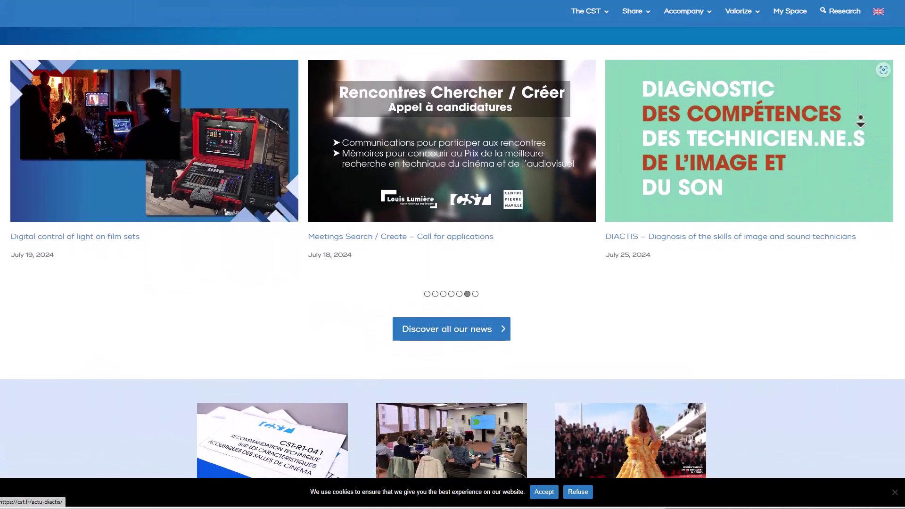
pyautogui.scroll(-3, 860, 120)
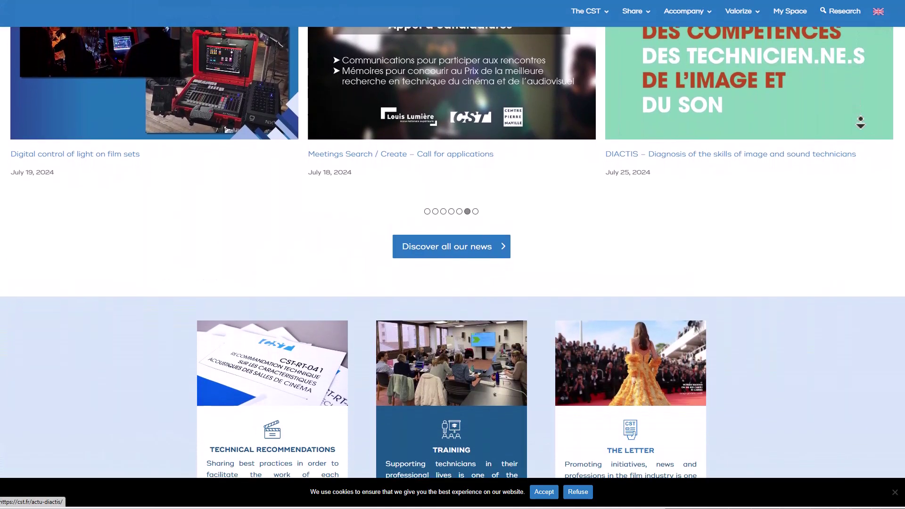
pyautogui.scroll(-1, 860, 120)
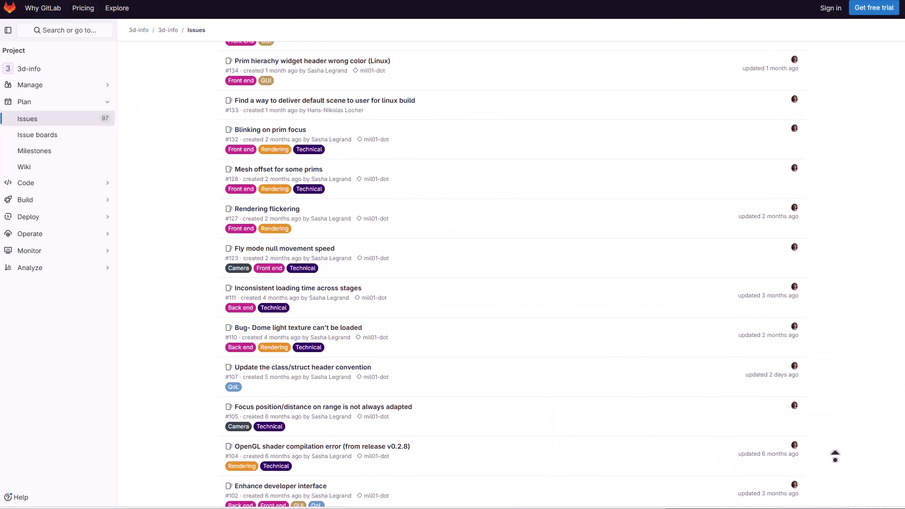
pyautogui.scroll(3, 835, 456)
# Step: Open issue #140, 'Windows 3D-info launcher', from the top of the 3d-info Issues list
pyautogui.scroll(3, 834, 457)
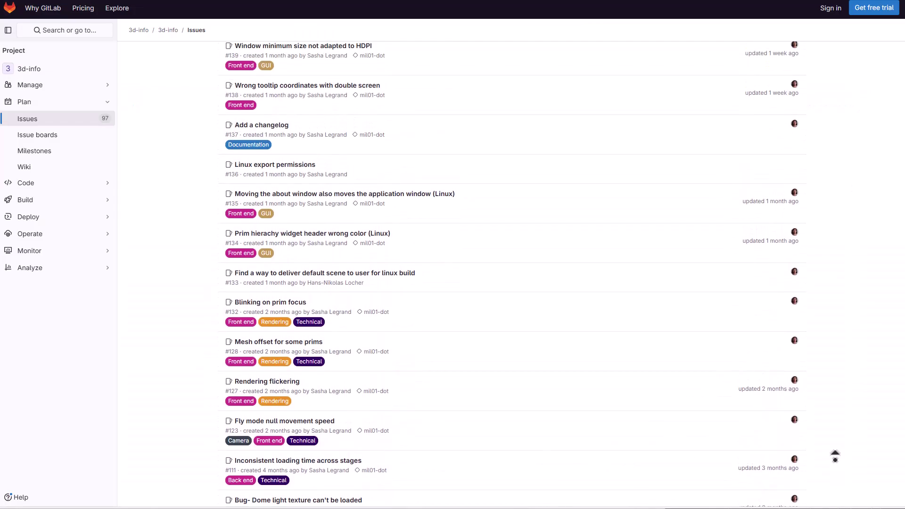
pyautogui.scroll(2, 835, 457)
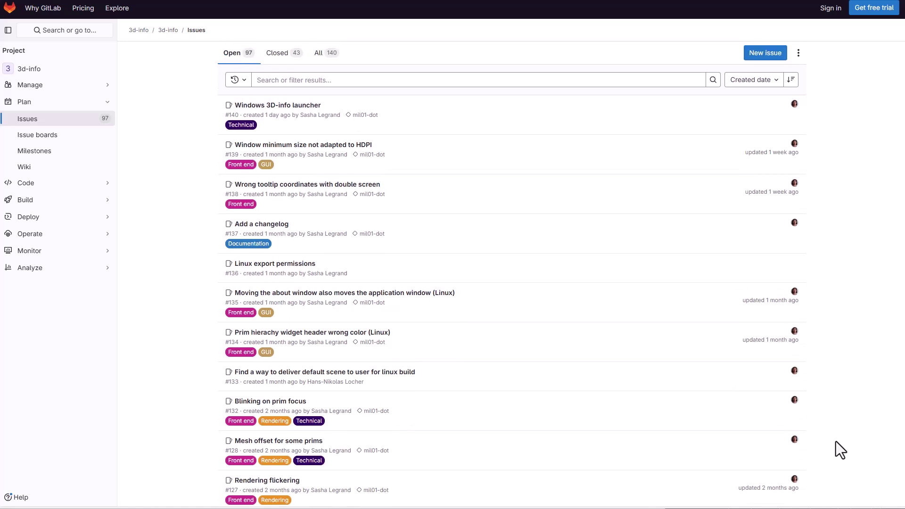
pyautogui.click(263, 107)
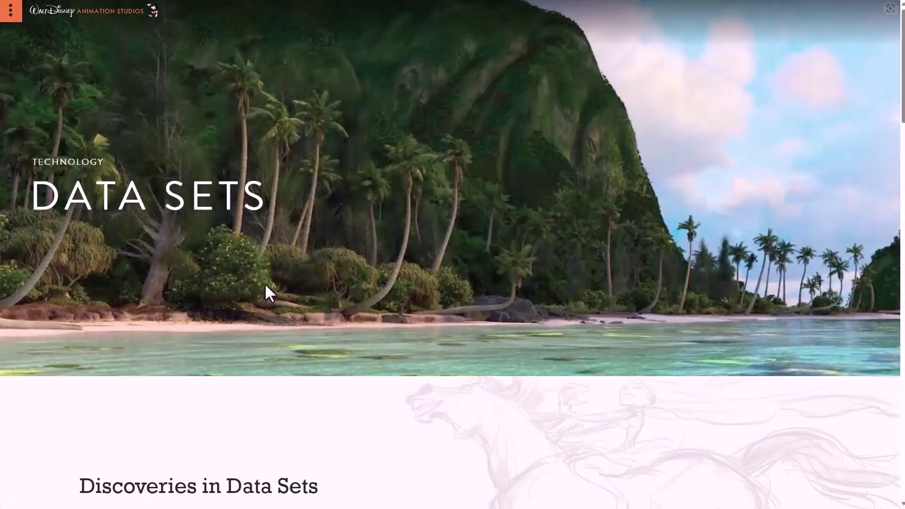
# Step: Open the Moana Island Scene data set and scroll to its download packages, including USD
pyautogui.scroll(-10, 265, 282)
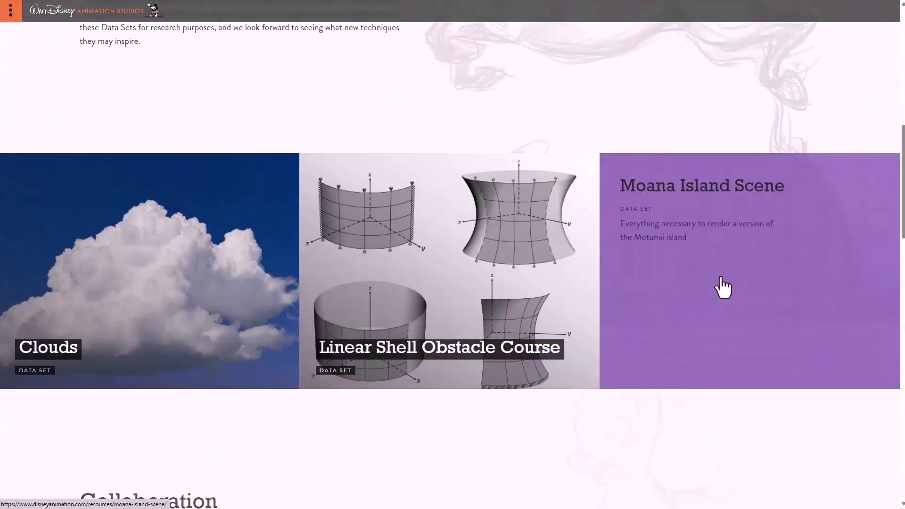
pyautogui.click(723, 288)
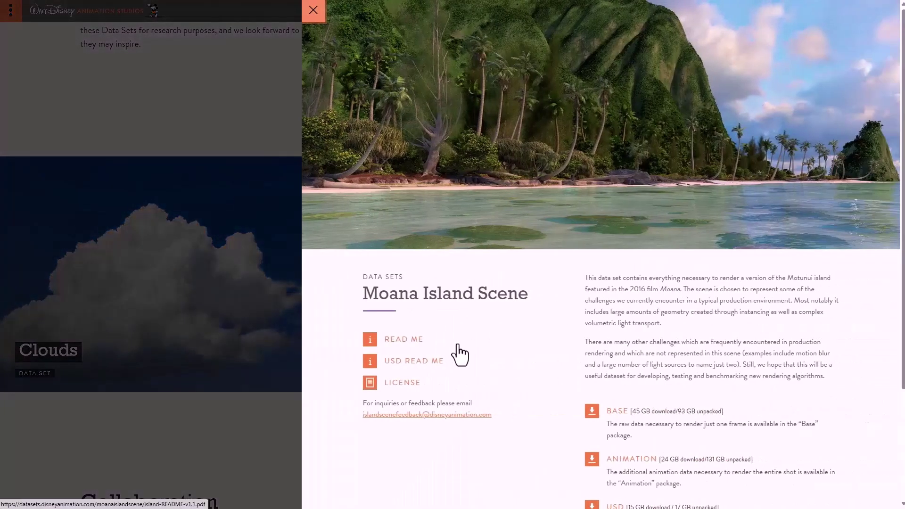
pyautogui.scroll(-3, 540, 352)
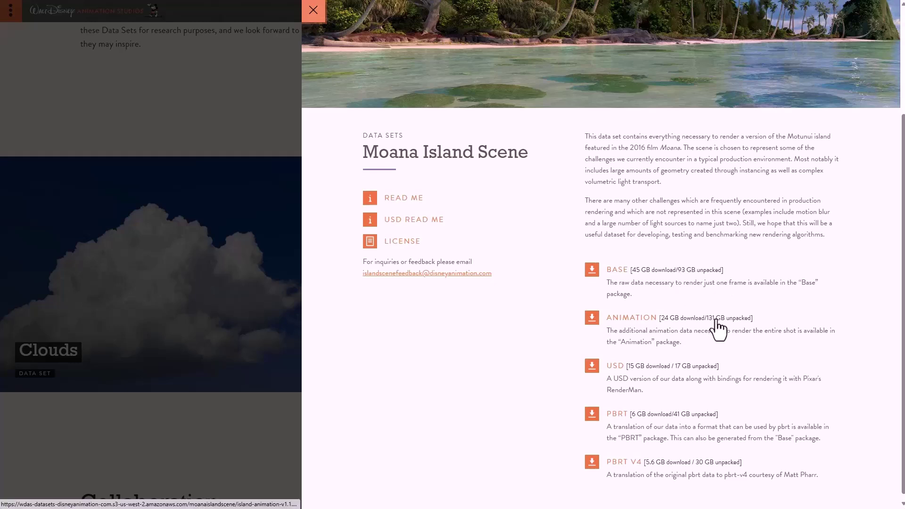
pyautogui.scroll(-1, 724, 330)
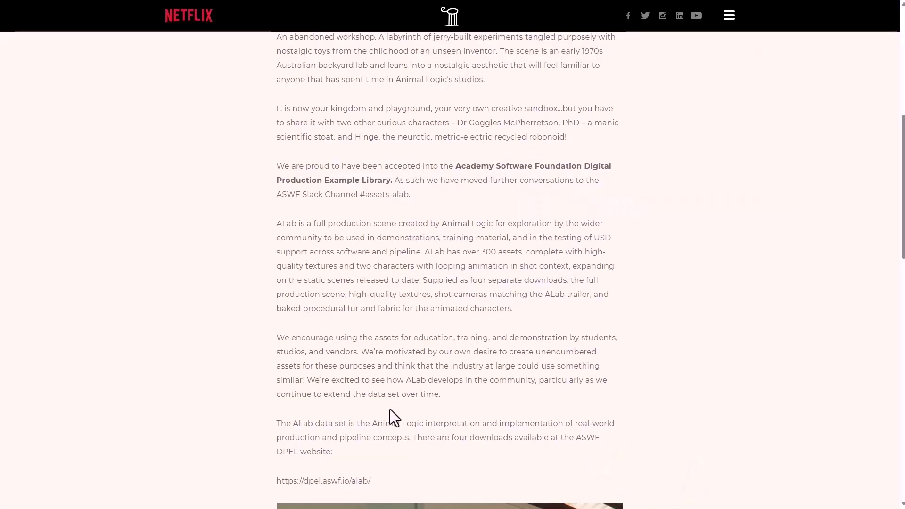
# Step: Scroll up the ALab article to the hero image and Watch/Download/Read/Licence buttons
pyautogui.scroll(8, 393, 417)
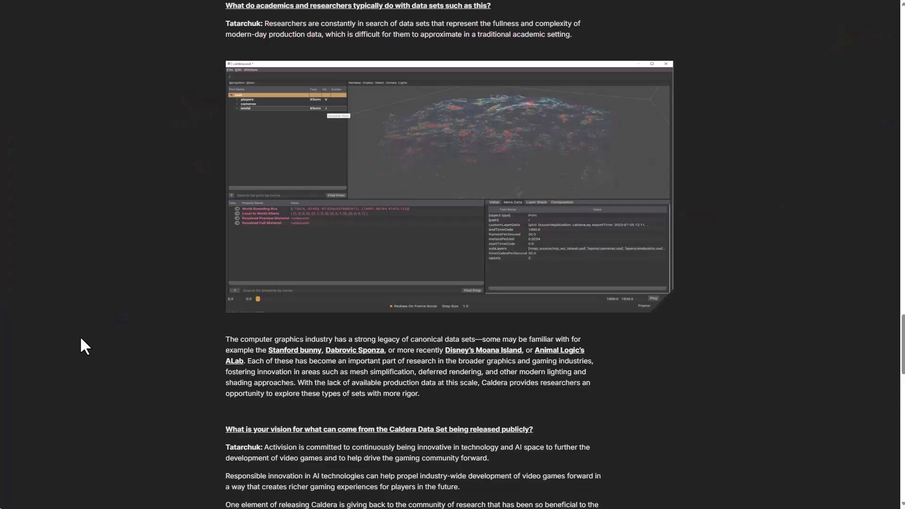
pyautogui.scroll(9, 185, 413)
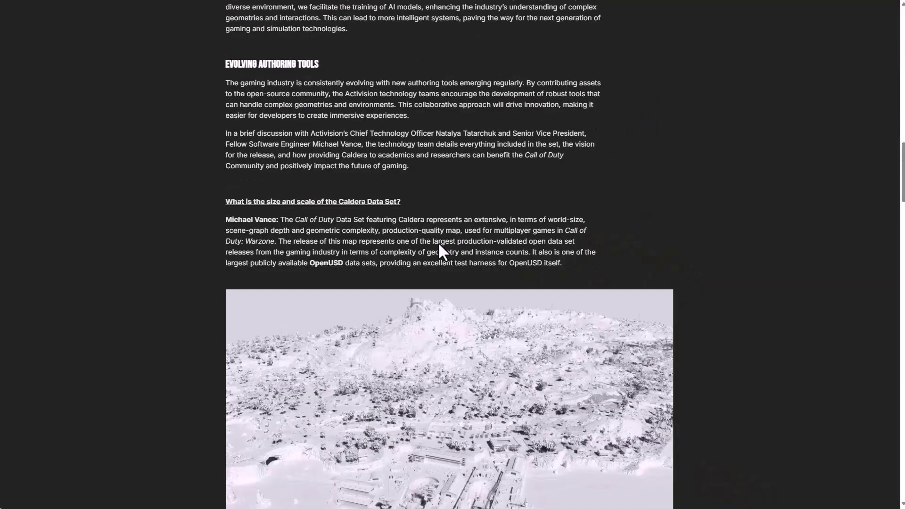
# Step: Scroll the Caldera Data Set article down to the footer and back up to the interview
pyautogui.scroll(-15, 438, 243)
pyautogui.scroll(-20, 438, 243)
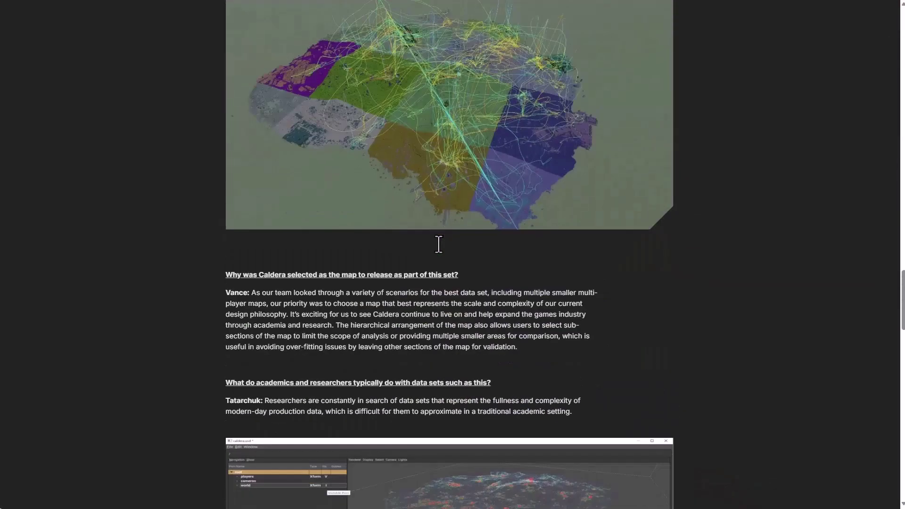
pyautogui.scroll(-4, 439, 243)
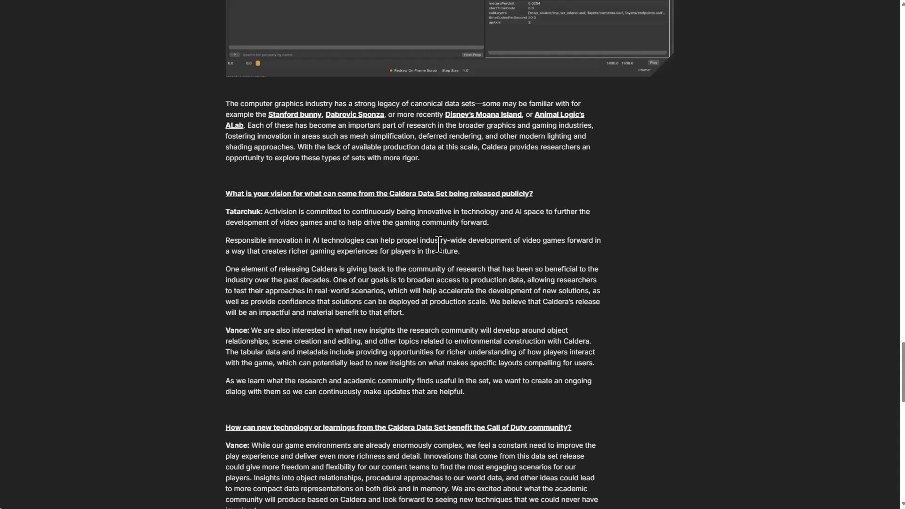
pyautogui.scroll(-12, 438, 245)
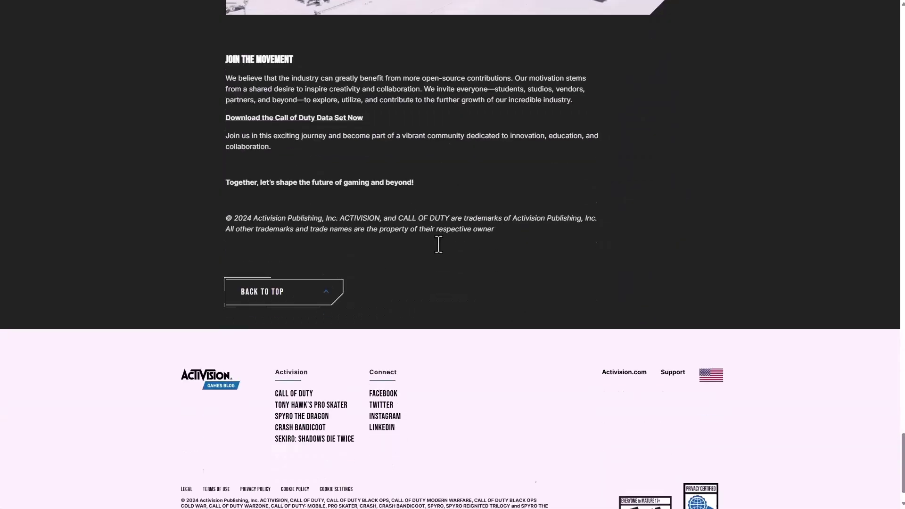
pyautogui.scroll(4, 411, 306)
pyautogui.scroll(8, 403, 330)
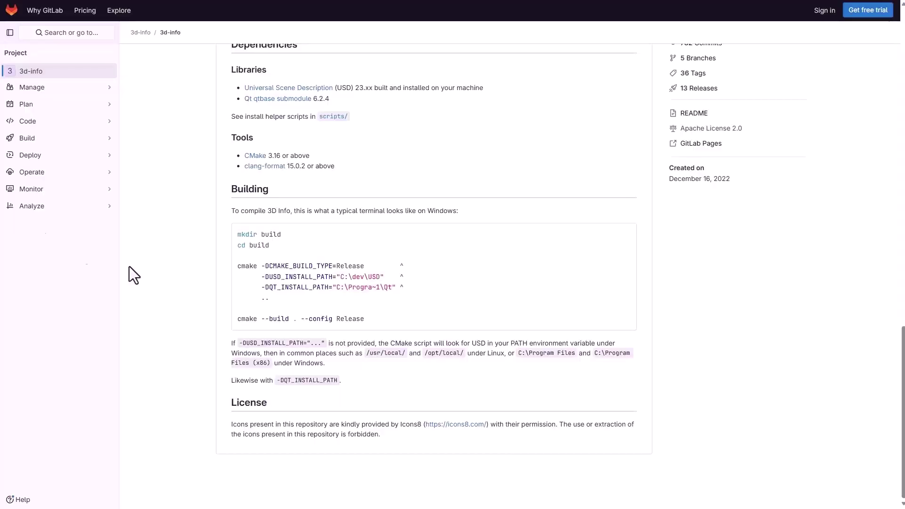
# Step: Download 3D_Info-v0.2.25-windows-64-release-with-libs.zip from the project's Deploy > Releases page
pyautogui.scroll(15, 160, 283)
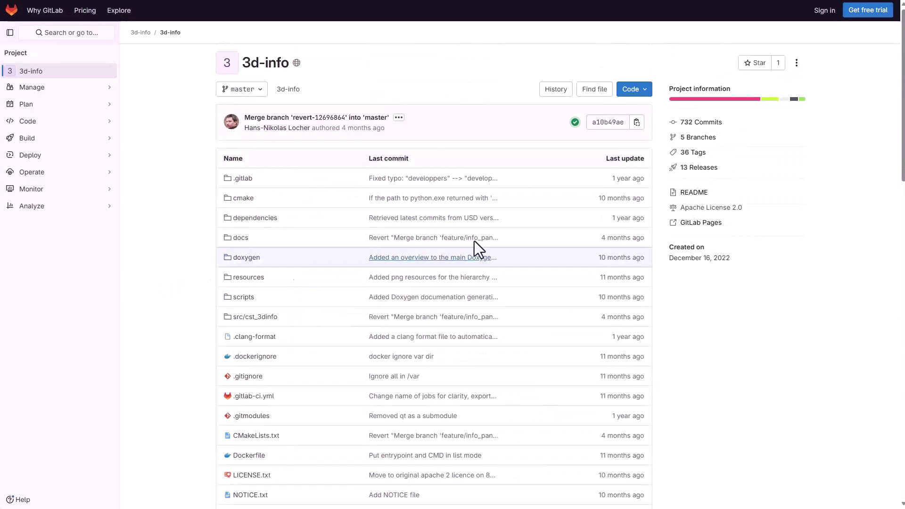
pyautogui.scroll(-13, 537, 224)
pyautogui.scroll(-7, 536, 219)
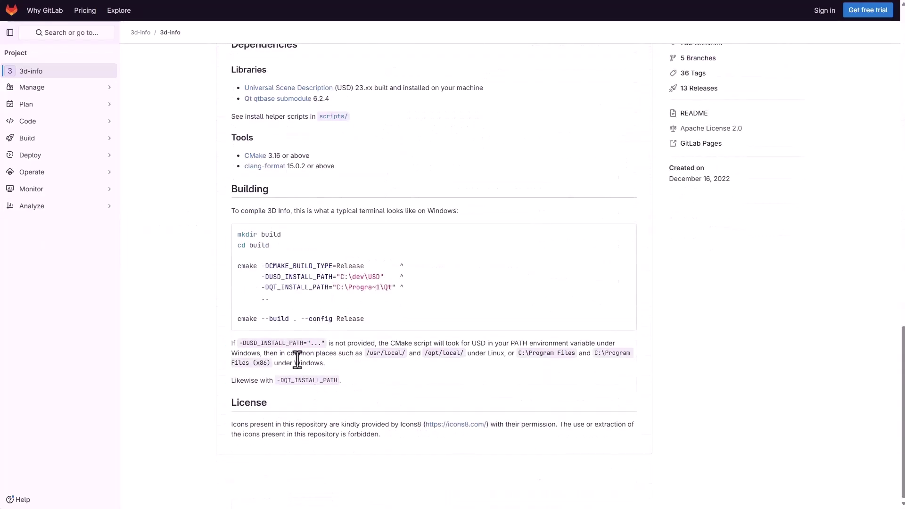
pyautogui.click(54, 156)
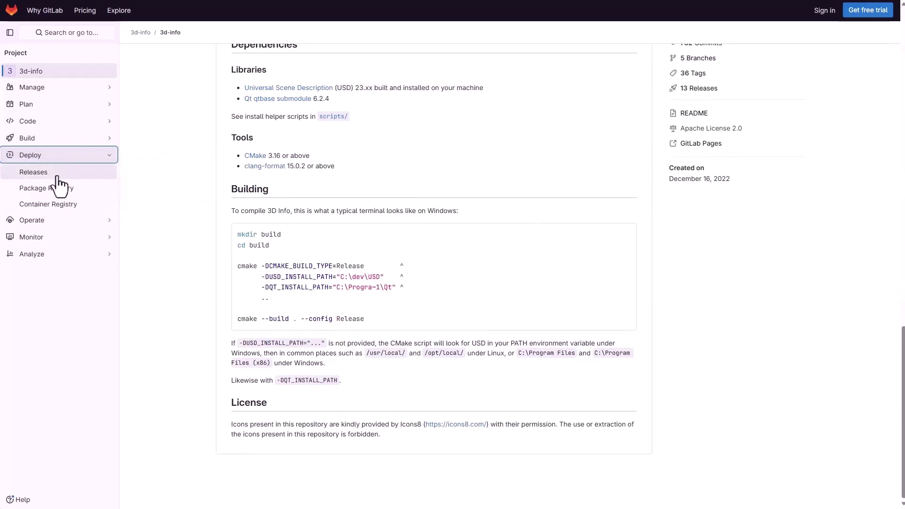
pyautogui.click(56, 176)
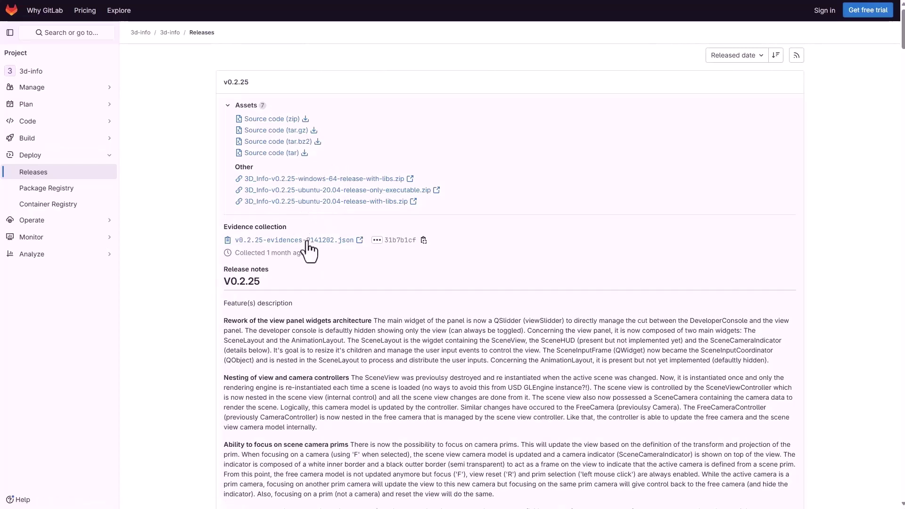
pyautogui.click(358, 175)
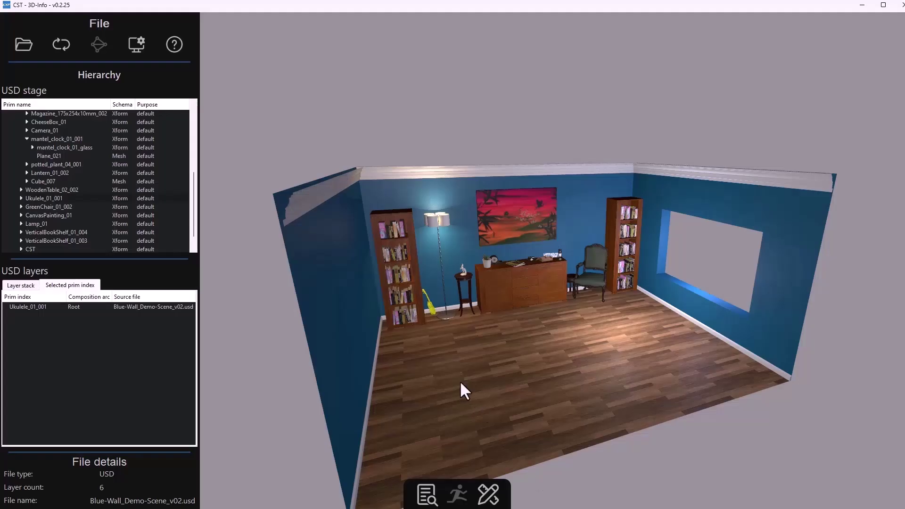
pyautogui.moveTo(465, 391); pyautogui.dragTo(453, 436)
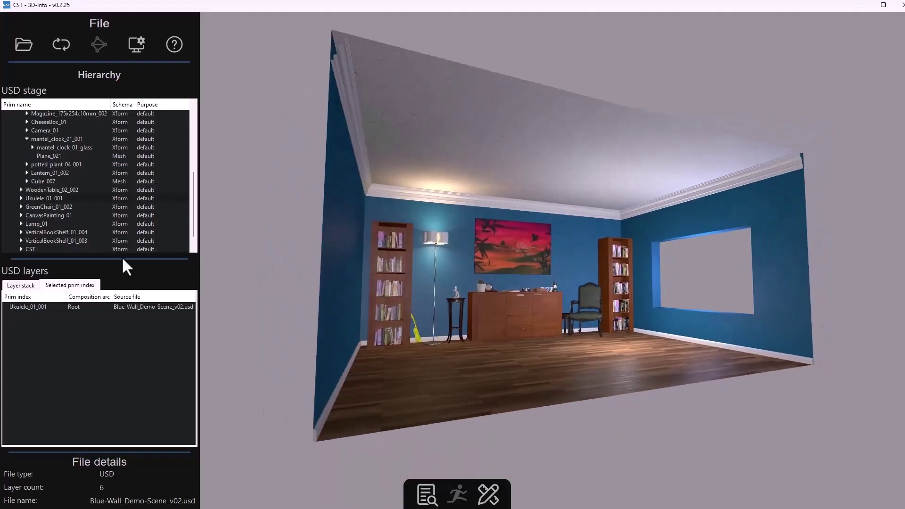
# Step: Collapse World in the stage tree and frame a front-on close-up of the sideboard wall
pyautogui.scroll(6, 83, 219)
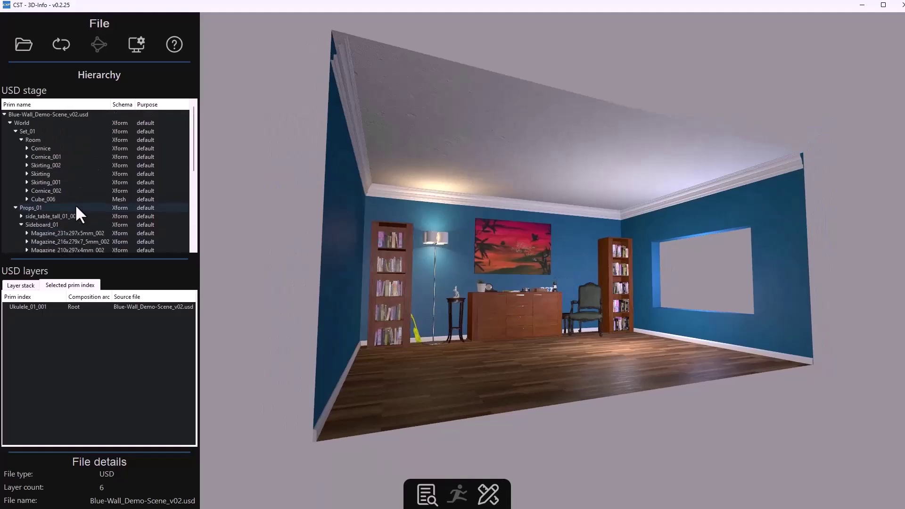
pyautogui.click(10, 123)
pyautogui.moveTo(570, 255); pyautogui.dragTo(579, 272)
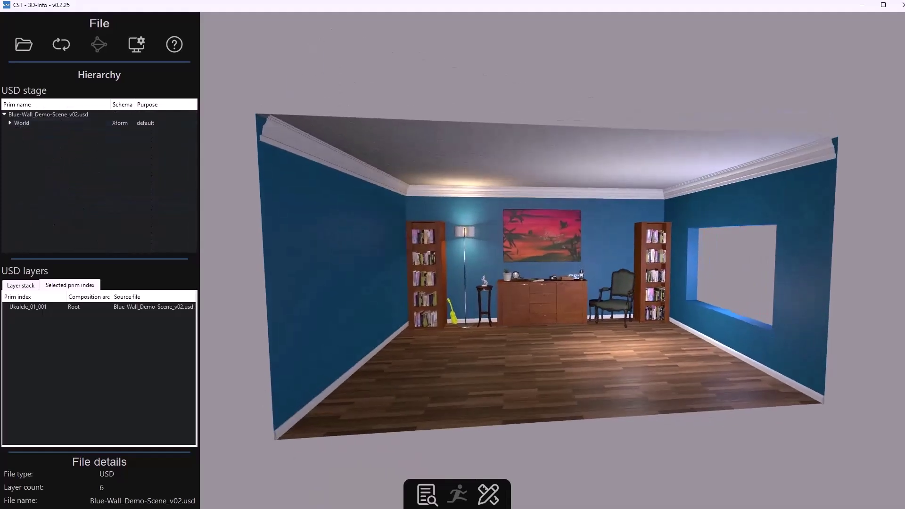
pyautogui.scroll(2, 583, 279)
pyautogui.scroll(5, 556, 273)
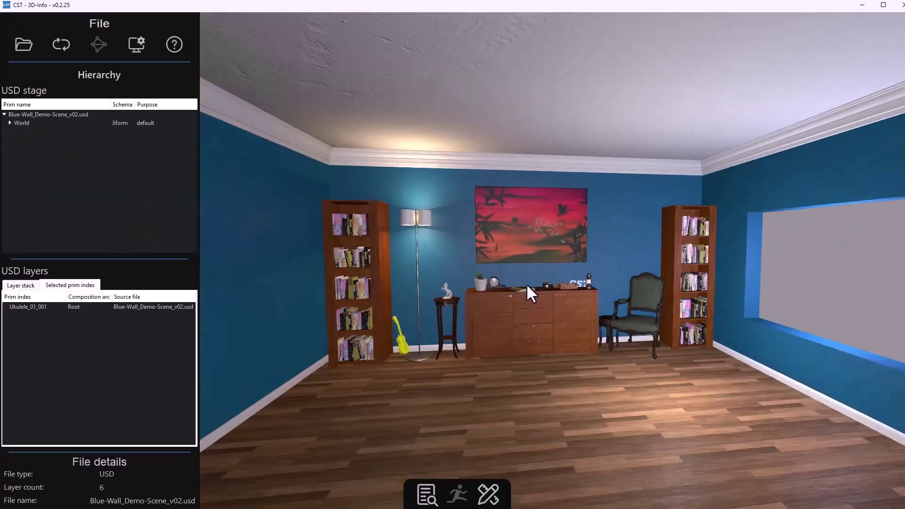
pyautogui.scroll(-3, 525, 283)
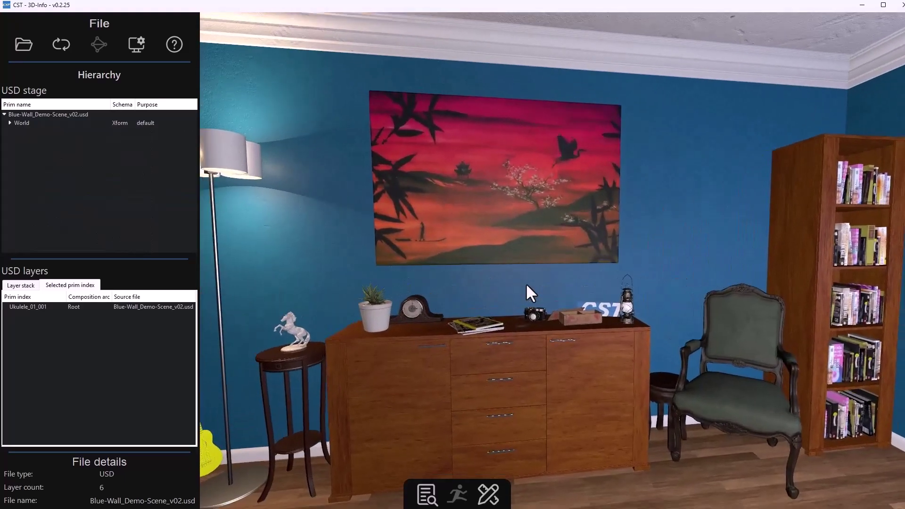
pyautogui.scroll(3, 526, 283)
pyautogui.scroll(-3, 462, 298)
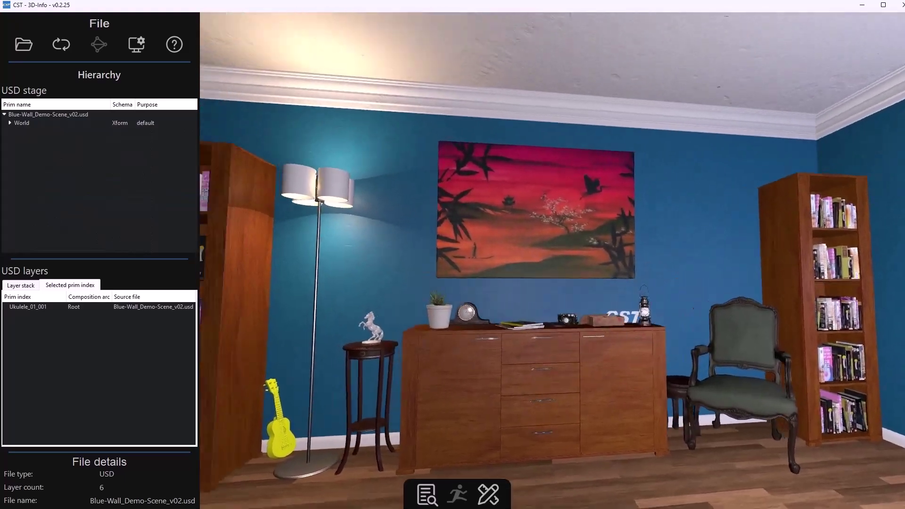
pyautogui.moveTo(453, 307); pyautogui.dragTo(387, 325)
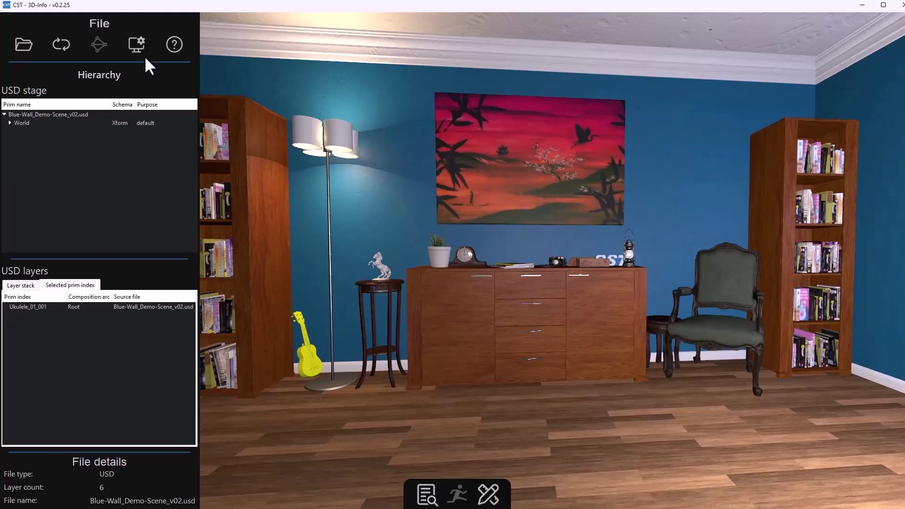
# Step: Highlight World, the Cornice, mantel_clock_01_001 and GreenChair_01_002 in turn from the hierarchy
pyautogui.click(123, 122)
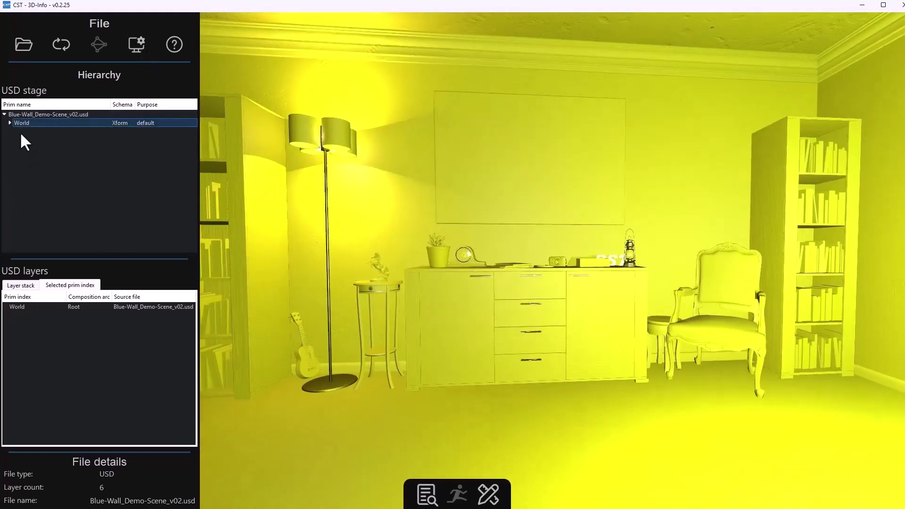
pyautogui.click(10, 122)
pyautogui.click(40, 148)
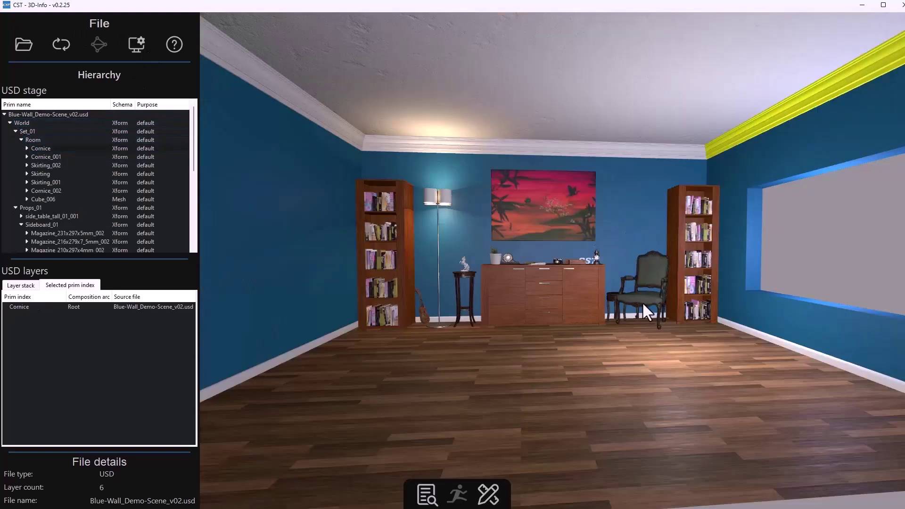
pyautogui.scroll(-4, 64, 214)
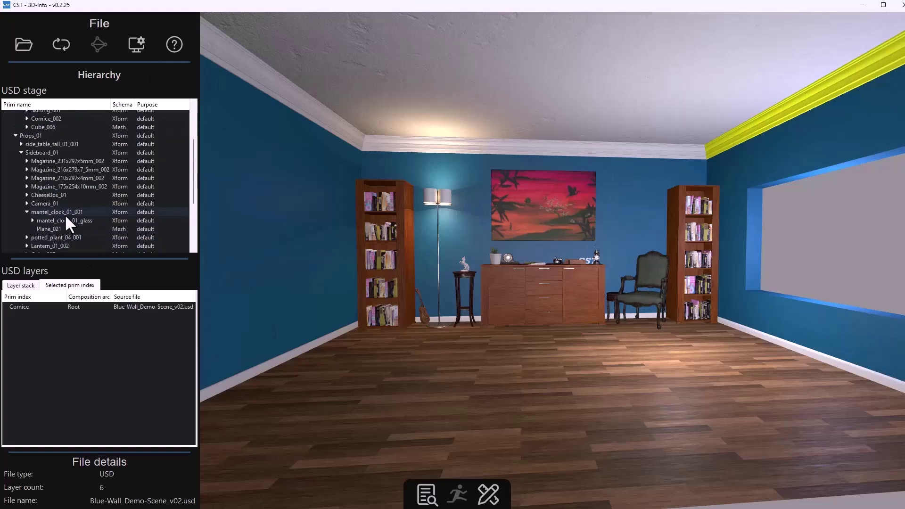
pyautogui.click(24, 187)
pyautogui.click(27, 188)
pyautogui.click(44, 189)
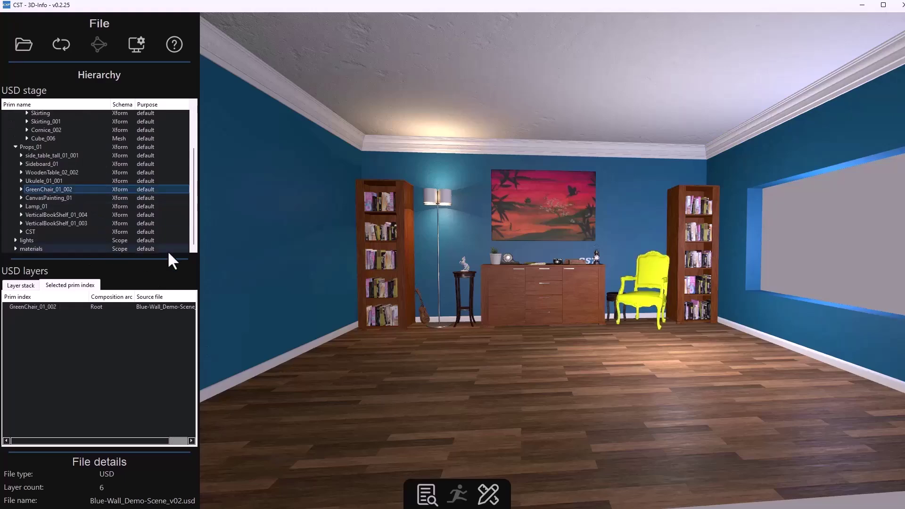
# Step: Fly the camera close to the green chair, then zoom out and back in
pyautogui.doubleClick(656, 302)
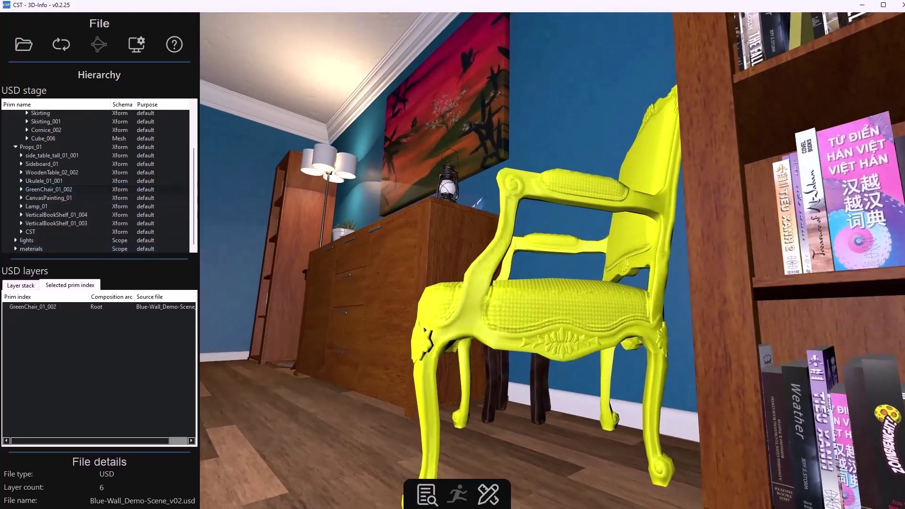
pyautogui.scroll(-10, 513, 337)
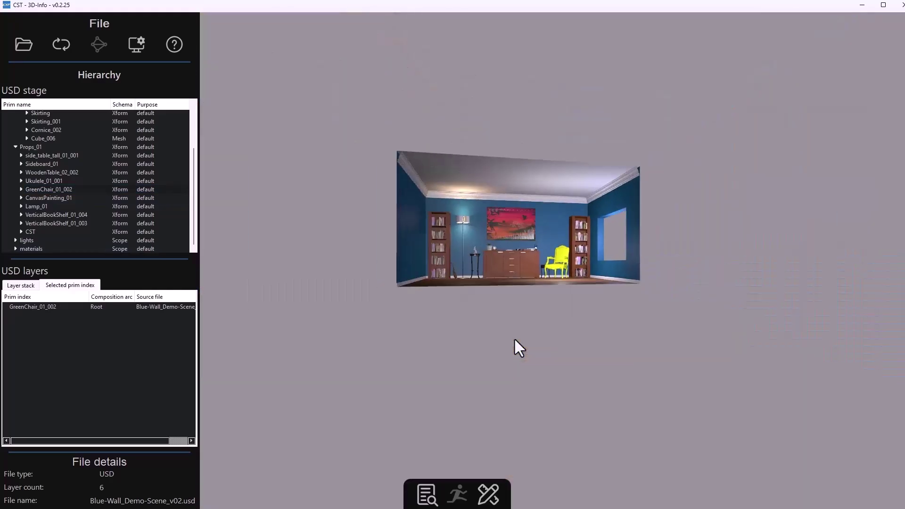
pyautogui.scroll(10, 514, 338)
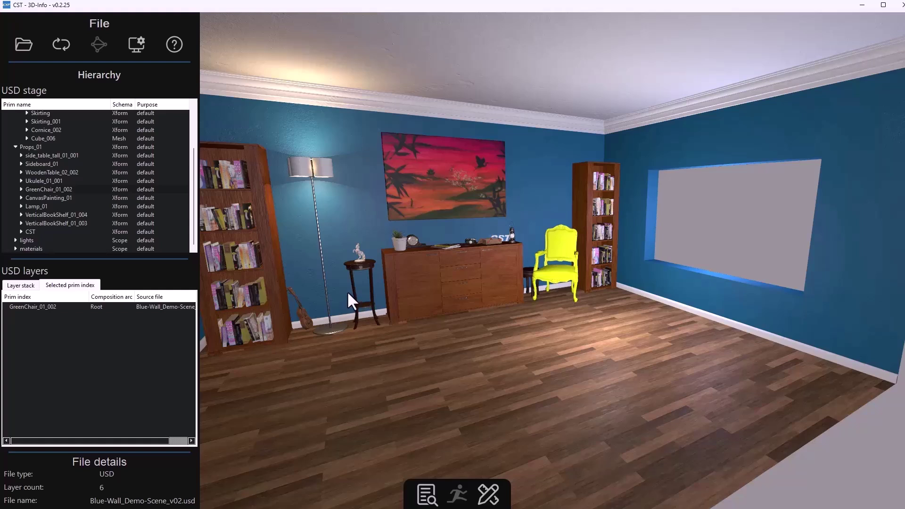
# Step: Start opening a different scene file
pyautogui.click(24, 44)
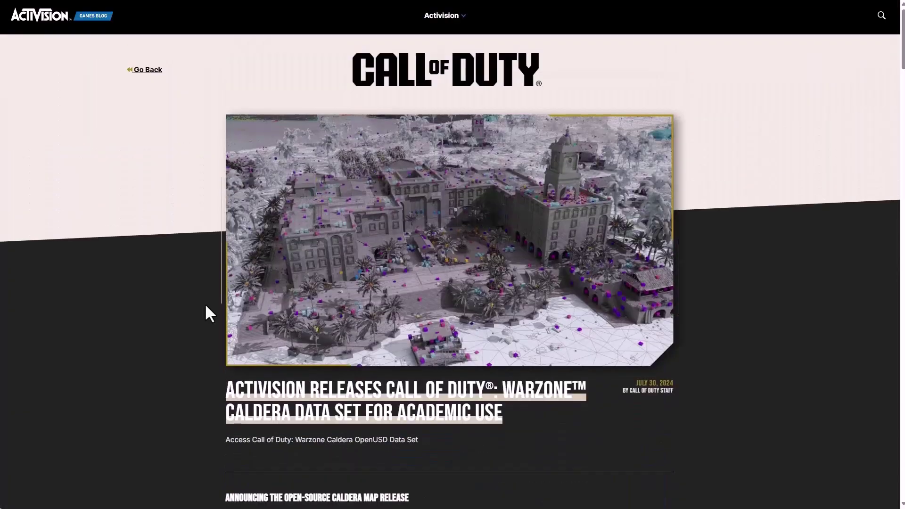
pyautogui.scroll(-17, 204, 304)
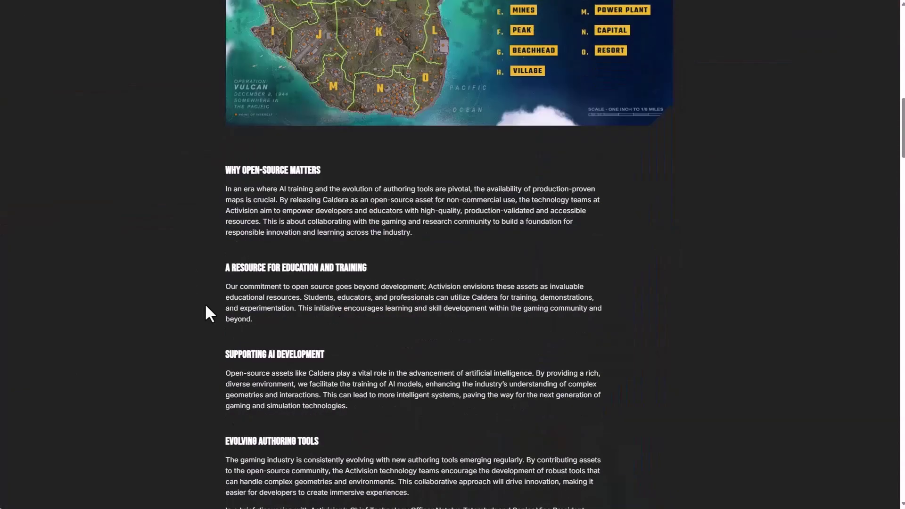
pyautogui.scroll(-20, 206, 306)
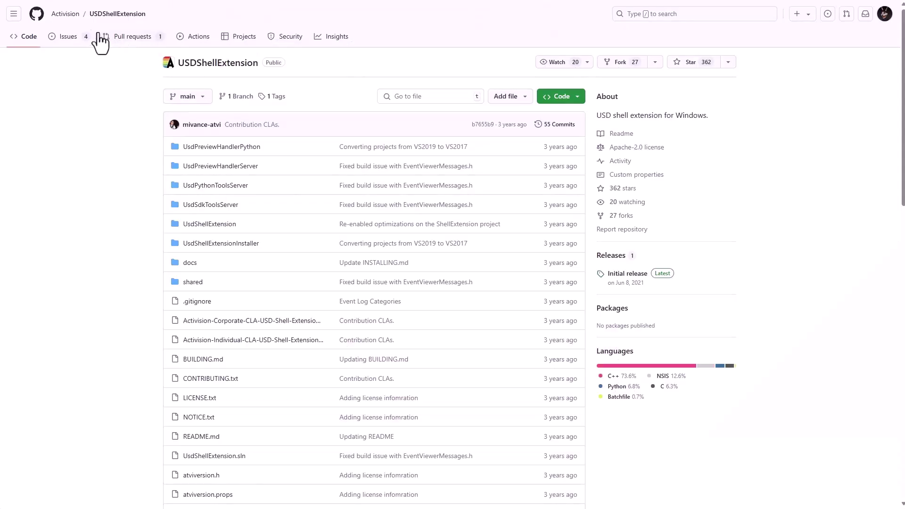
# Step: Go to Activision's organization page, open the caldera repository and scroll through its files
pyautogui.click(65, 13)
pyautogui.scroll(-2, 207, 297)
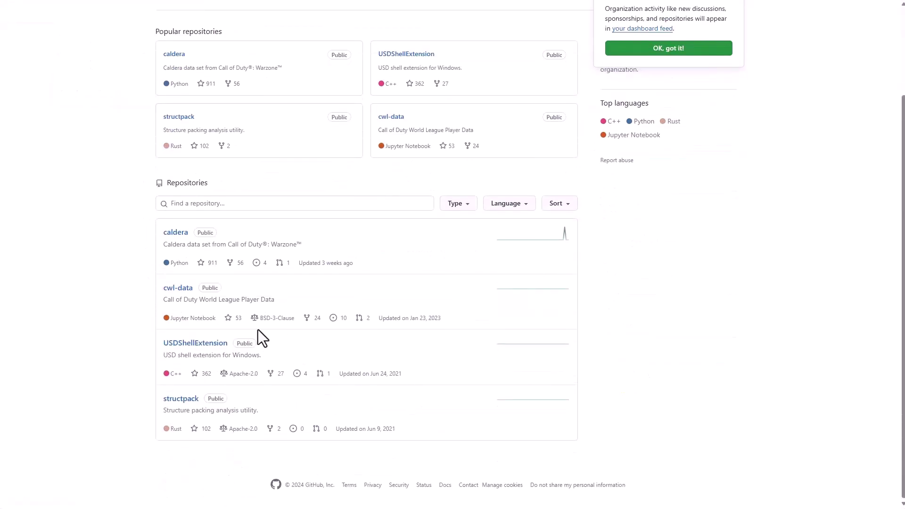
pyautogui.click(175, 234)
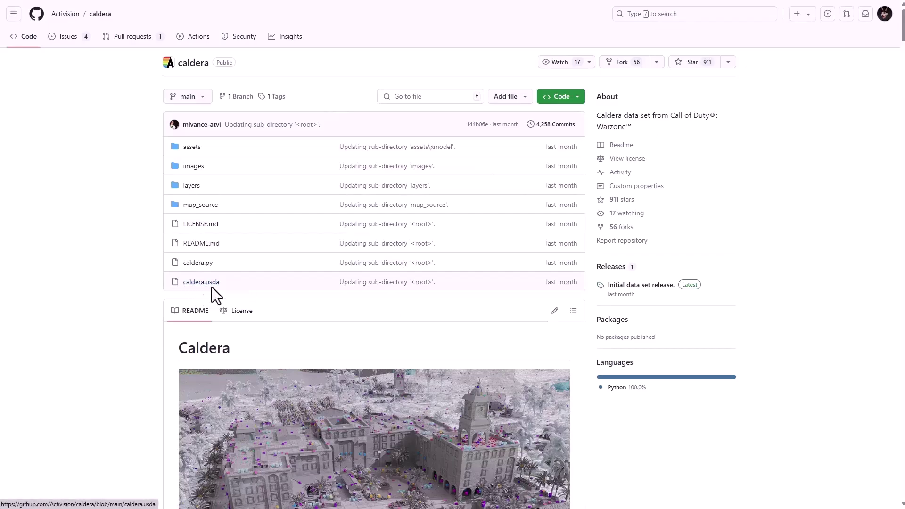
pyautogui.scroll(-15, 211, 288)
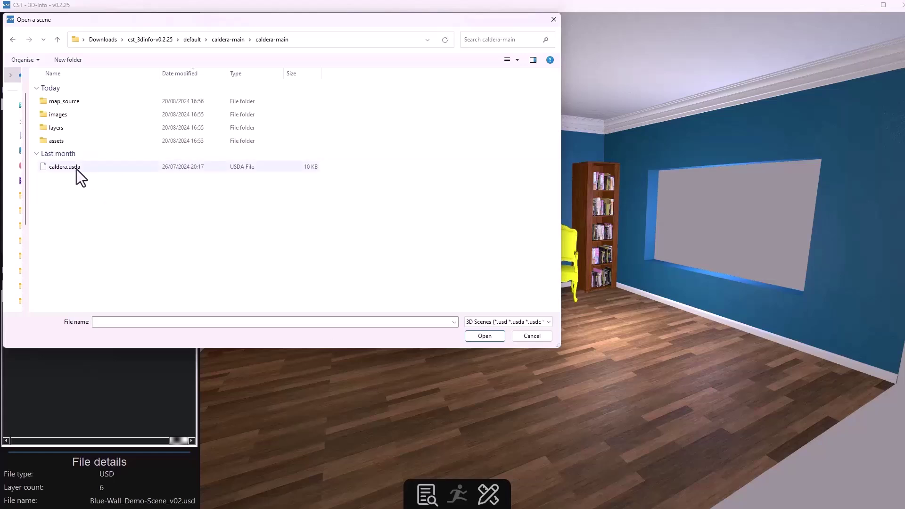
# Step: Load caldera.usda, tilt and zoom the view, select a terrain mesh and frame the island
pyautogui.click(75, 167)
pyautogui.click(485, 336)
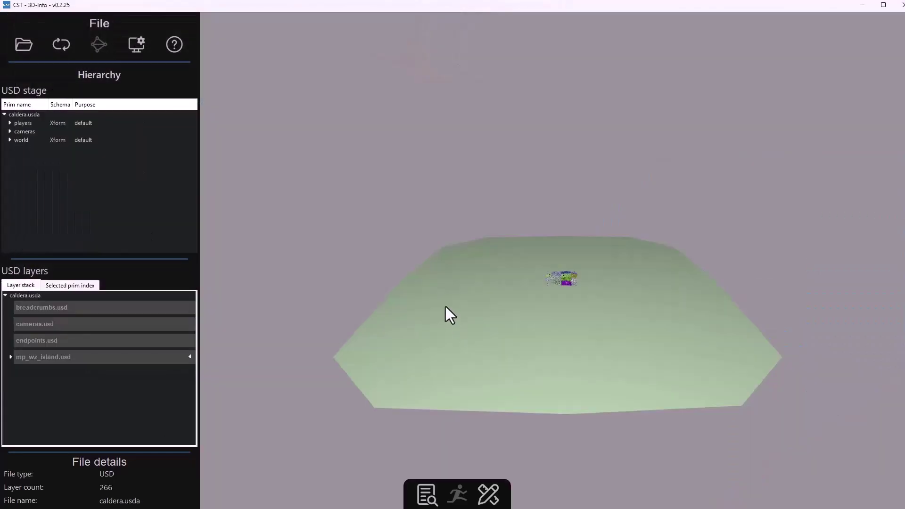
pyautogui.moveTo(674, 236); pyautogui.dragTo(542, 236)
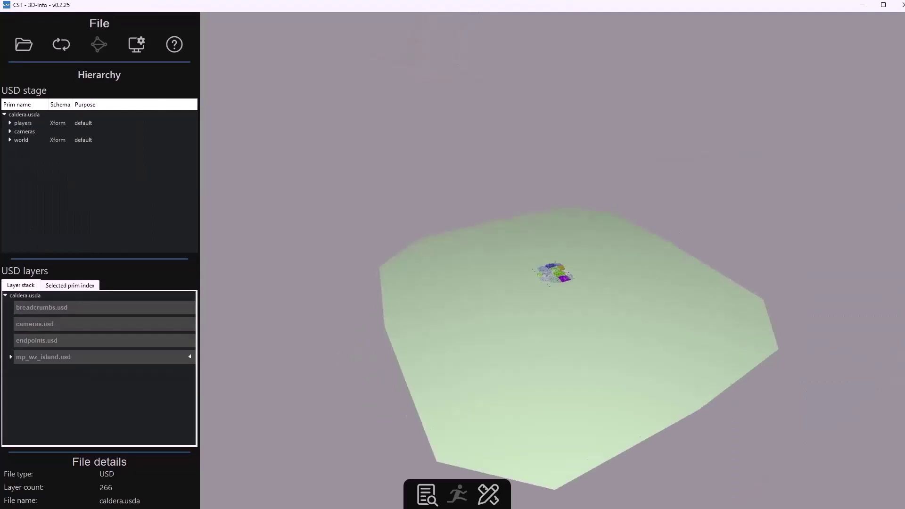
pyautogui.scroll(5, 551, 330)
pyautogui.scroll(5, 542, 378)
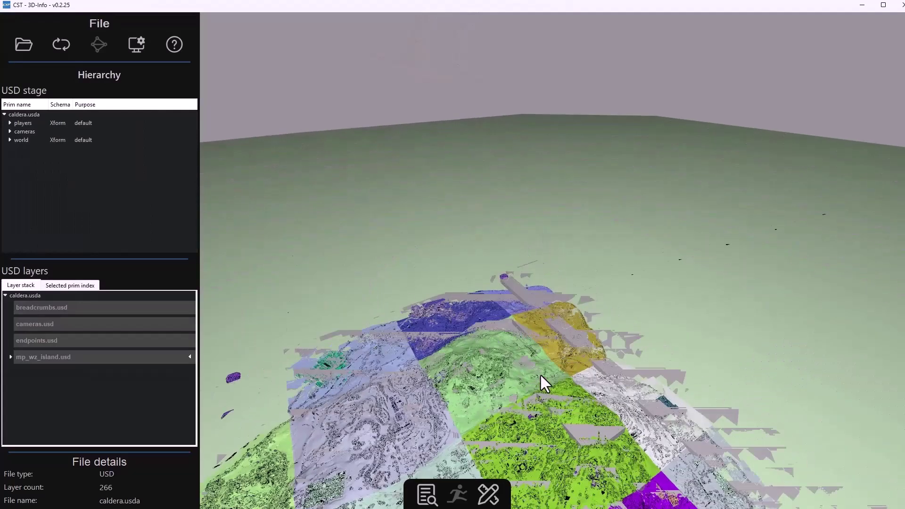
pyautogui.scroll(2, 533, 382)
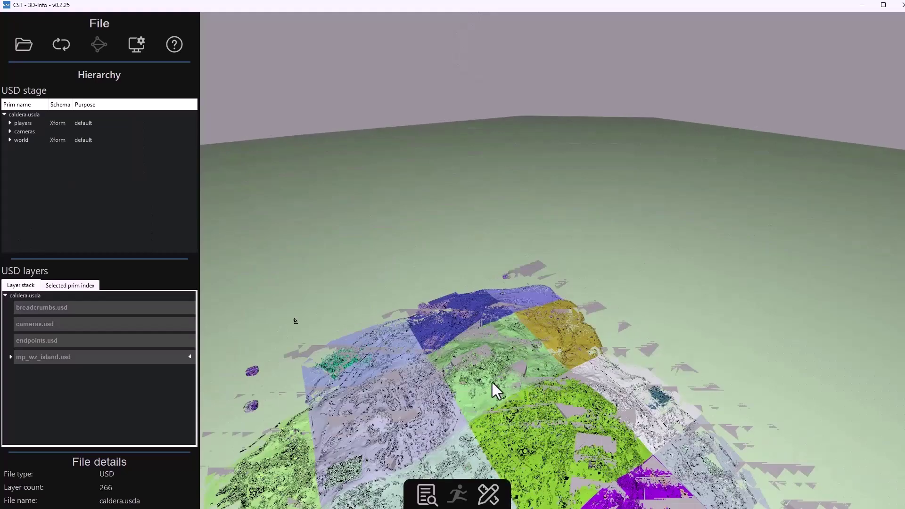
pyautogui.click(413, 422)
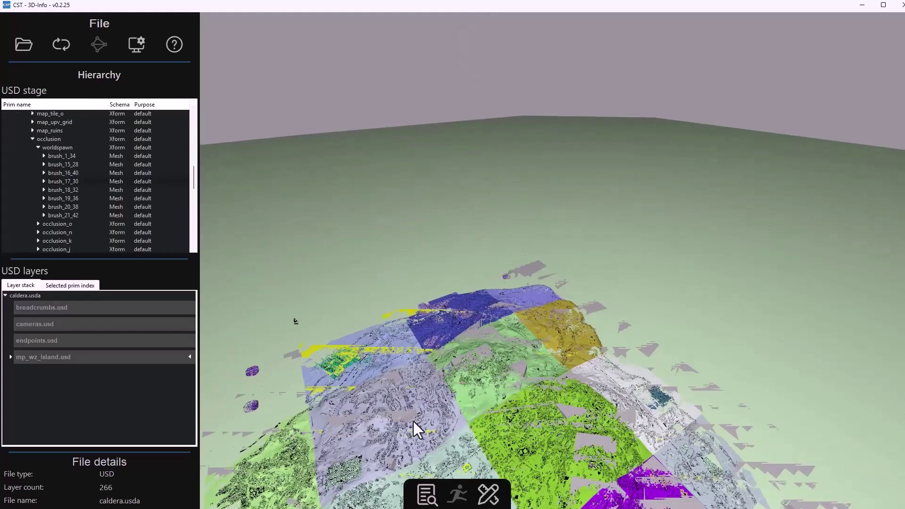
pyautogui.press('f')
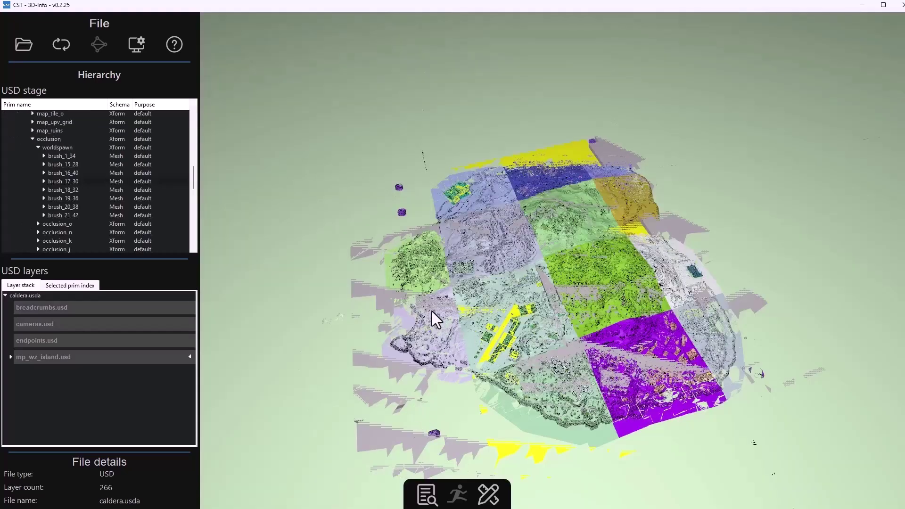
# Step: Collapse the occlusion, mp_wz_island and world branches of the scene hierarchy
pyautogui.click(32, 139)
pyautogui.scroll(10, 35, 195)
pyautogui.click(18, 145)
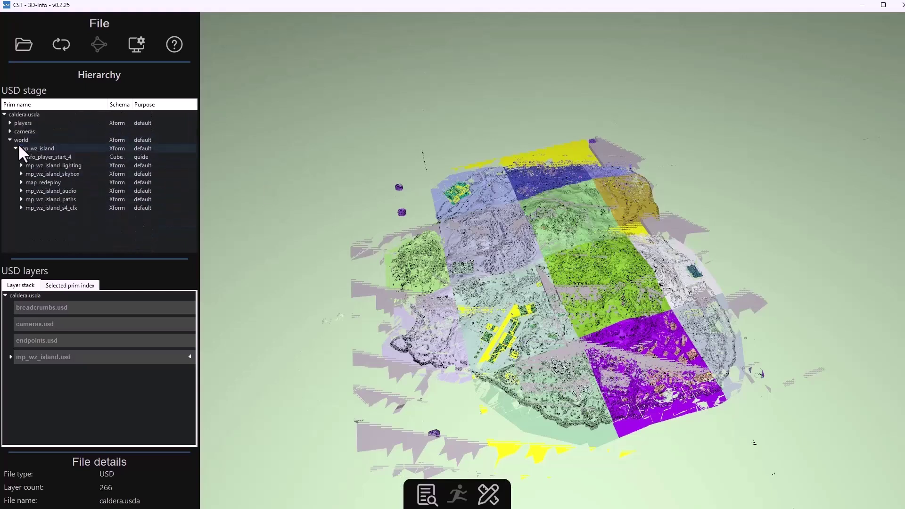
pyautogui.click(9, 140)
# Step: Select the players, world and cameras groups and fly the view low over the terrain
pyautogui.click(18, 122)
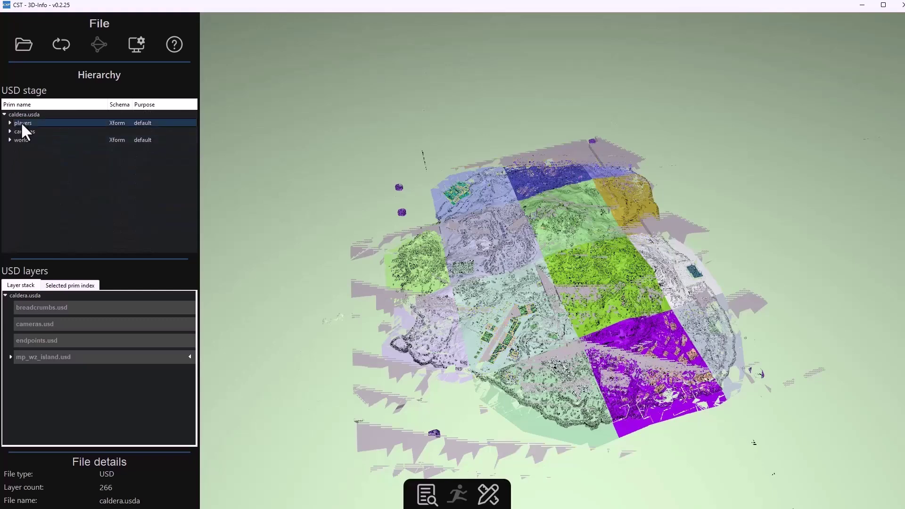
pyautogui.click(42, 137)
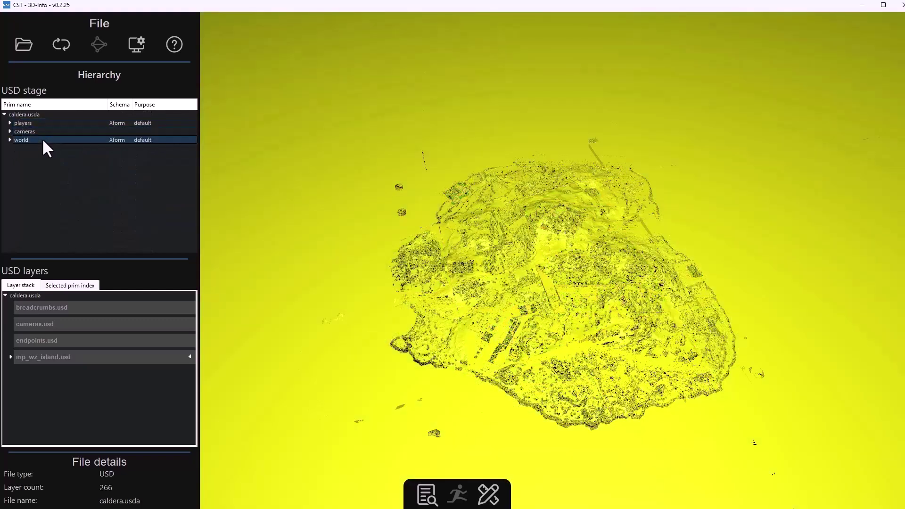
pyautogui.click(21, 132)
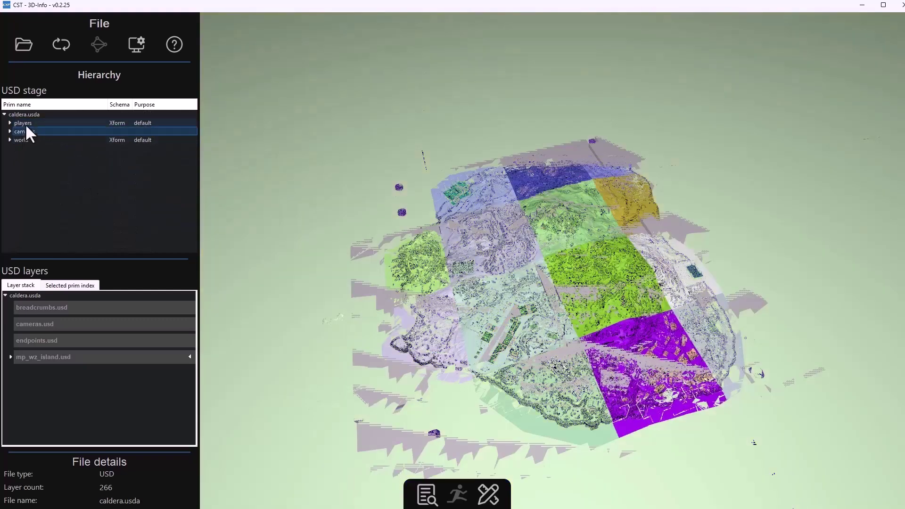
pyautogui.moveTo(513, 304); pyautogui.dragTo(445, 177, button='right')
# Step: Expand the cameras group and look through the tile_p_beach camera
pyautogui.click(10, 131)
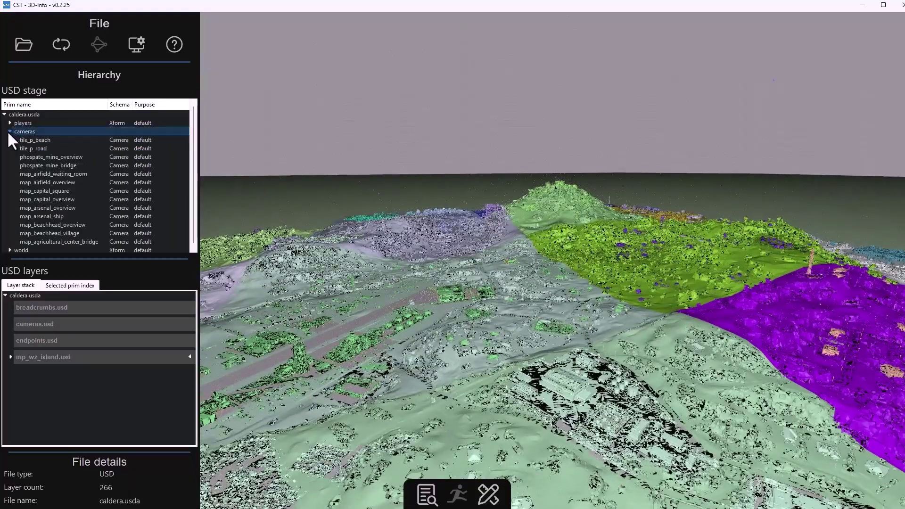
pyautogui.click(56, 141)
pyautogui.doubleClick(56, 142)
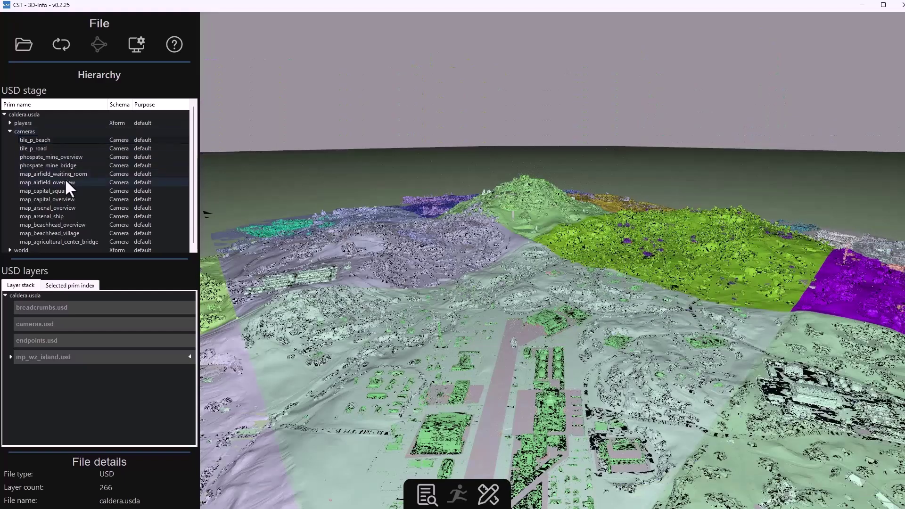
# Step: Look through map_airfield_overview, map_arsenal_overview and map_beachhead_village, then jump to a ground-level viewpoint
pyautogui.doubleClick(64, 182)
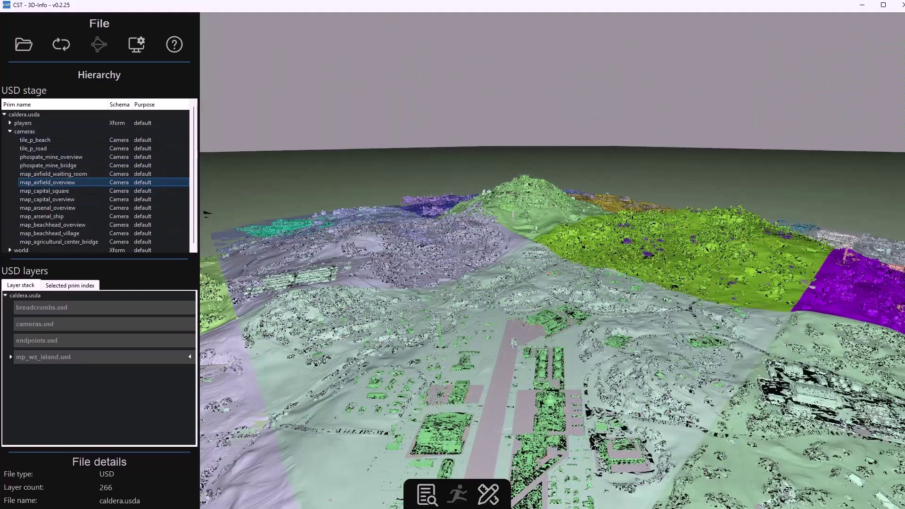
pyautogui.doubleClick(58, 208)
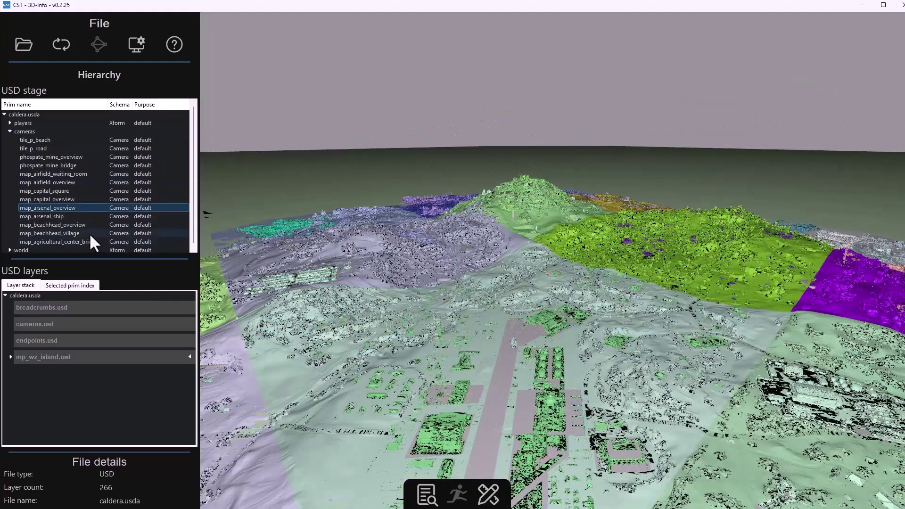
pyautogui.doubleClick(66, 233)
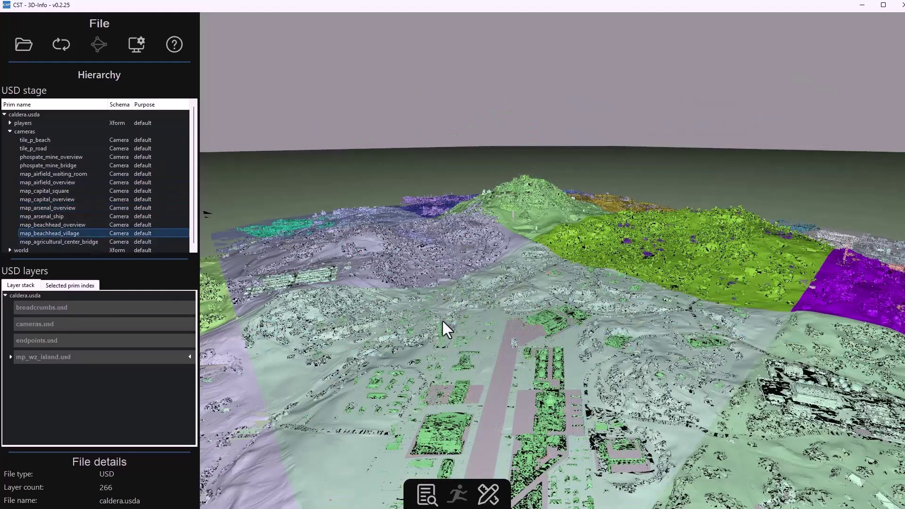
pyautogui.press('Escape')
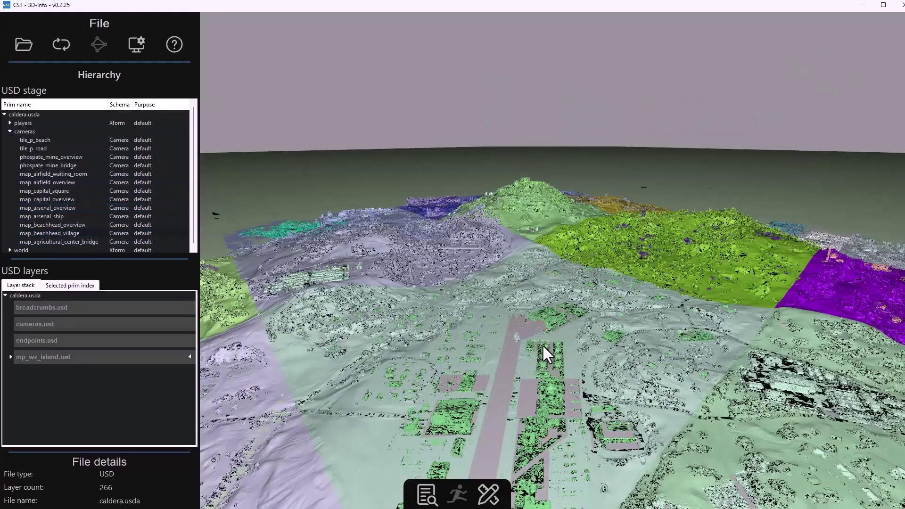
pyautogui.doubleClick(543, 353)
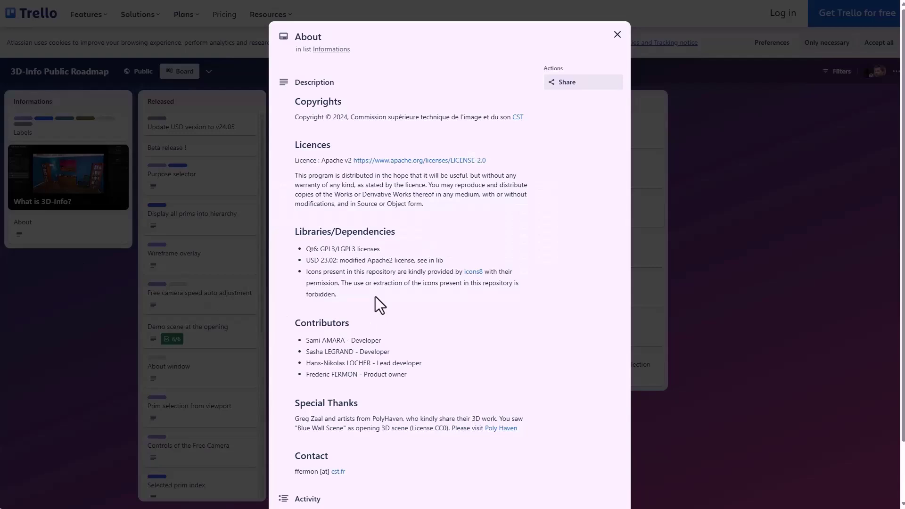
# Step: Read and close the About card, then read and close the Q3 2024 Animation playback card
pyautogui.scroll(-2, 363, 286)
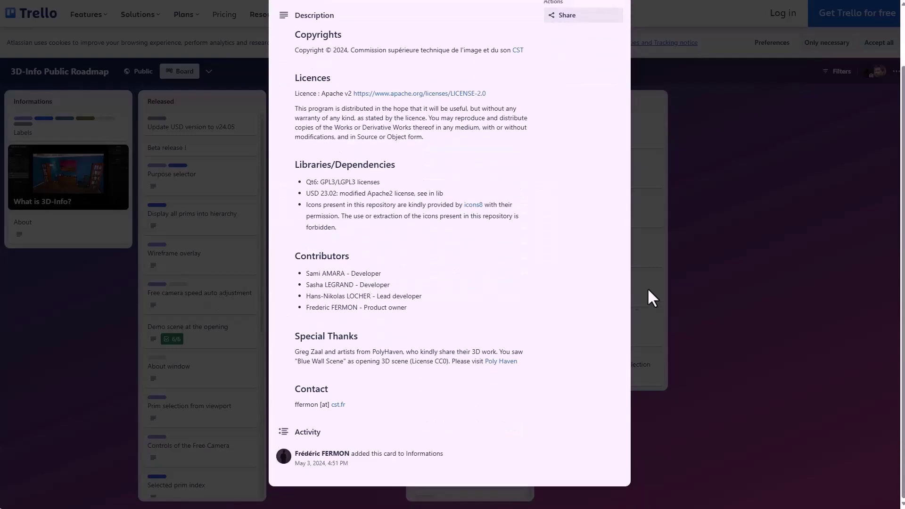
pyautogui.click(698, 277)
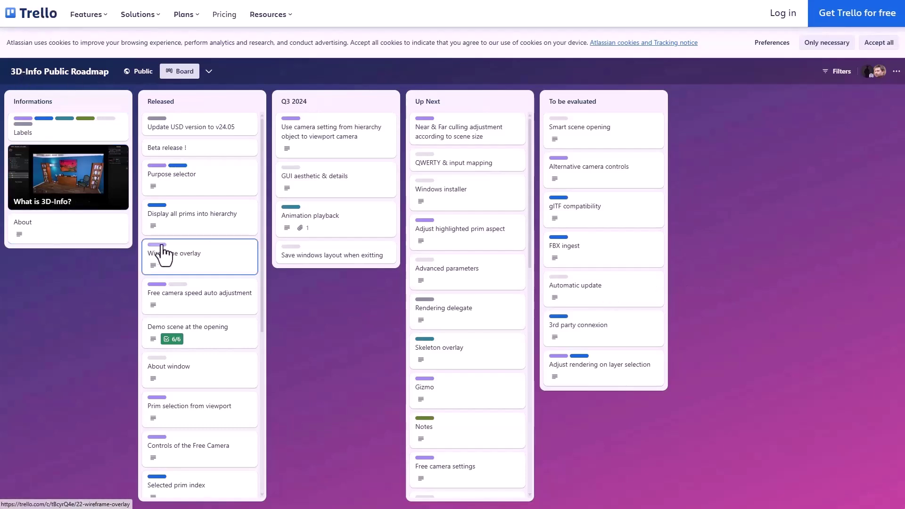
pyautogui.scroll(-5, 166, 256)
pyautogui.scroll(3, 172, 250)
pyautogui.scroll(3, 175, 245)
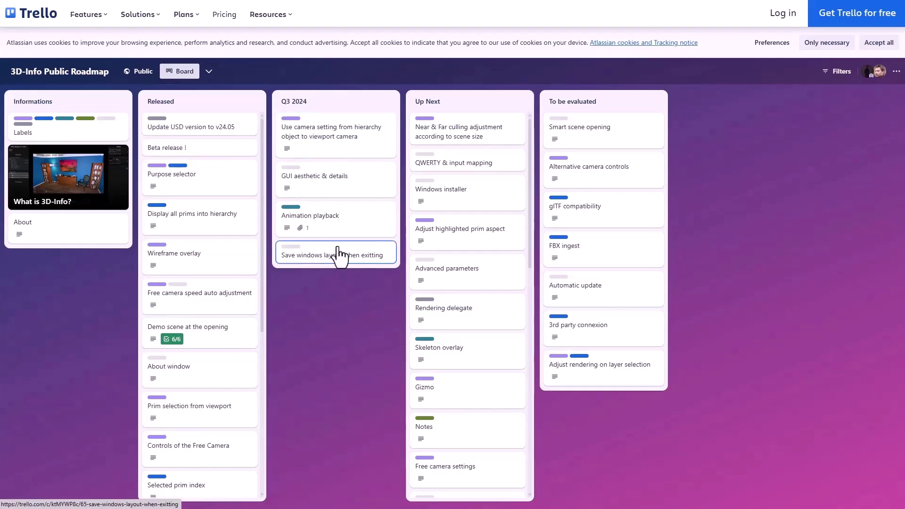
pyautogui.click(343, 230)
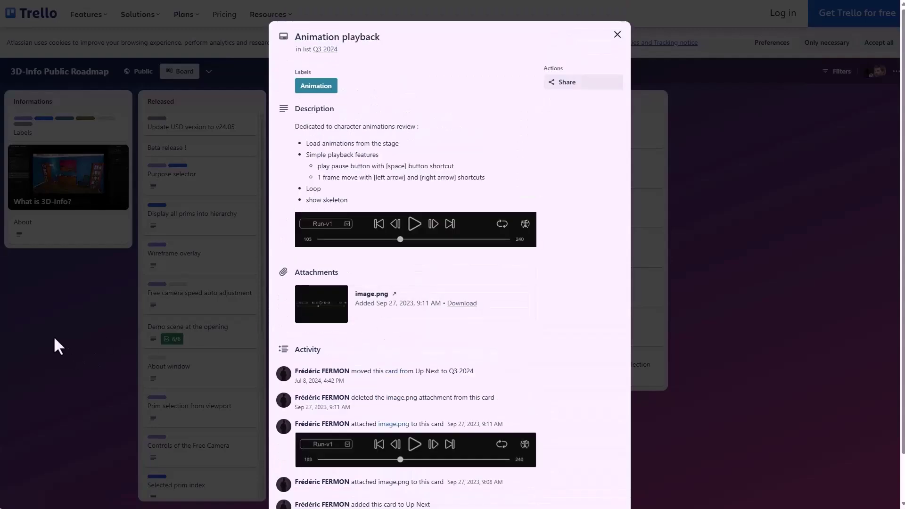
pyautogui.click(53, 336)
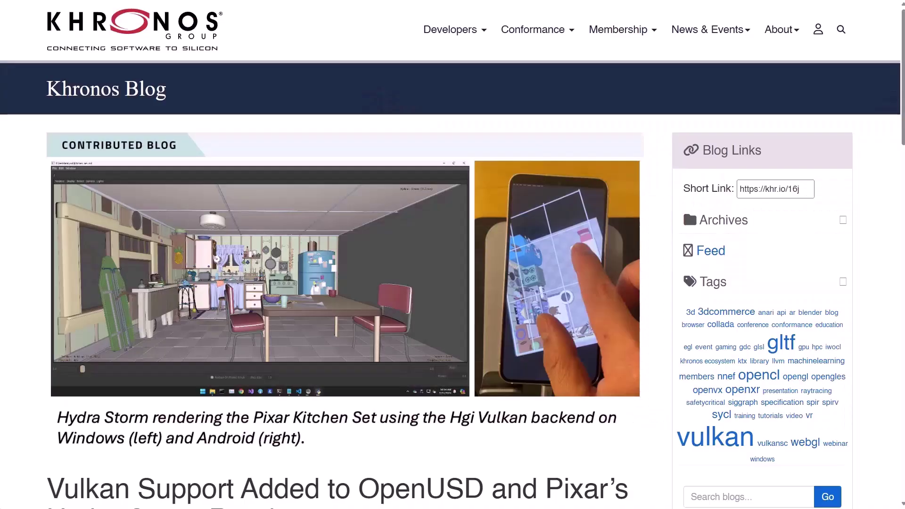
# Step: Scroll through the Khronos article on experimental HgiVulkan support in OpenUSD 24.08's Storm renderer
pyautogui.scroll(-3, 255, 335)
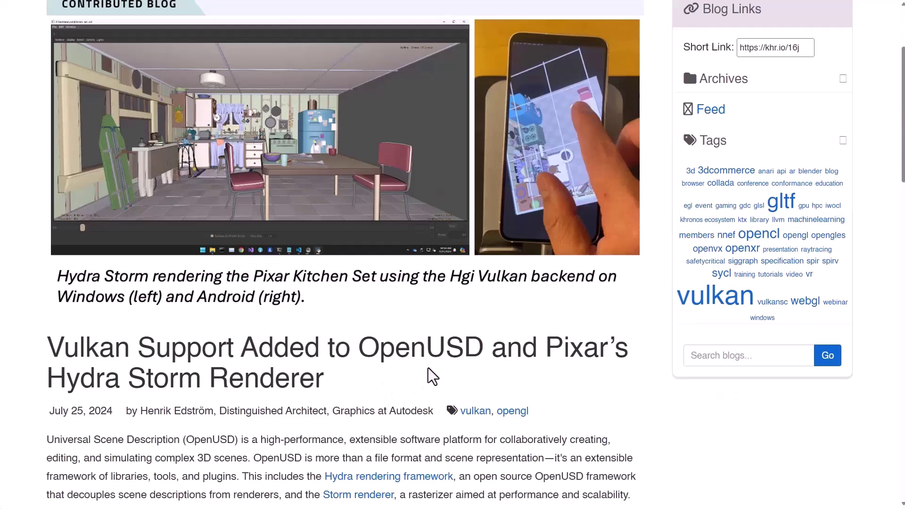
pyautogui.scroll(-5, 509, 387)
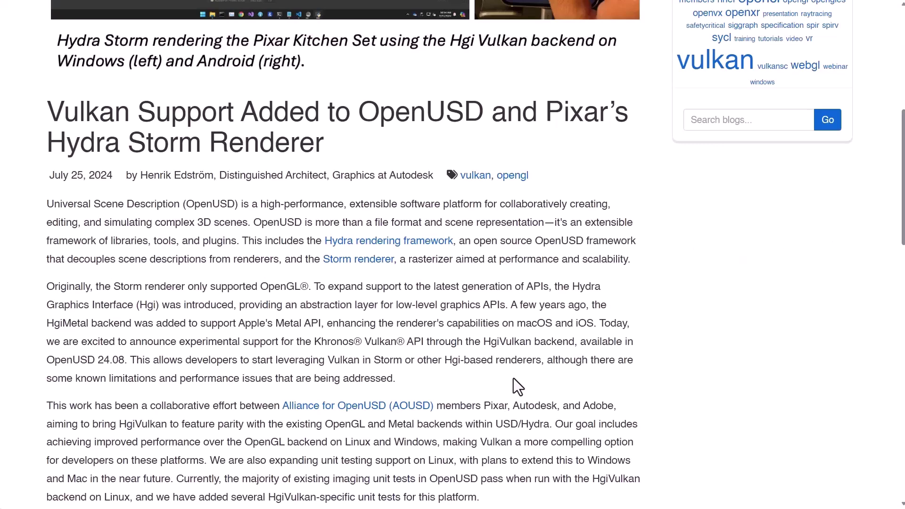
pyautogui.scroll(-5, 381, 362)
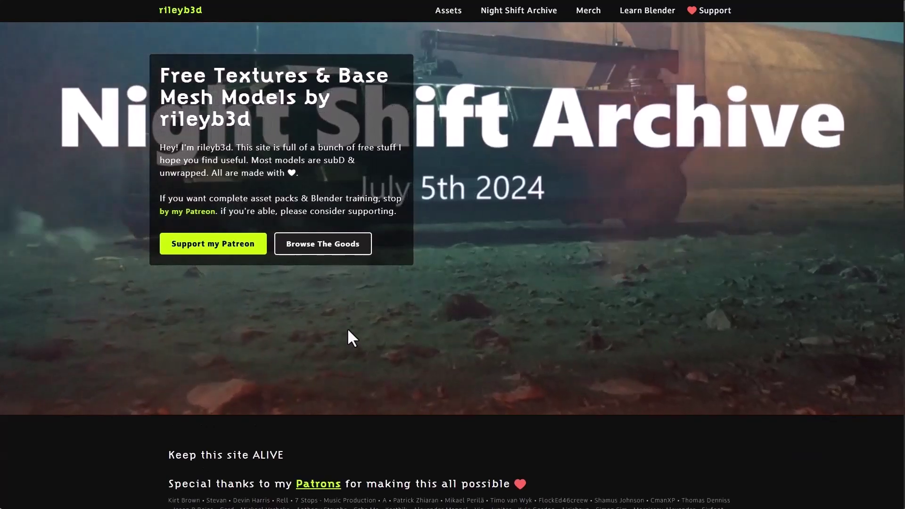
# Step: Scroll down the rileyb3d grid of free basemesh and texture assets
pyautogui.scroll(-8, 348, 331)
pyautogui.scroll(-8, 347, 327)
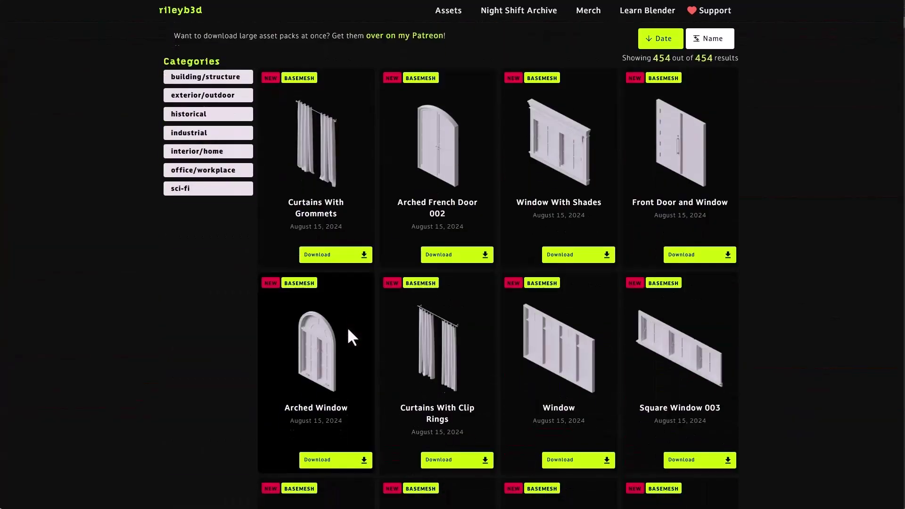
pyautogui.scroll(-7, 347, 327)
pyautogui.scroll(-20, 349, 338)
pyautogui.scroll(-20, 349, 339)
pyautogui.scroll(-16, 349, 339)
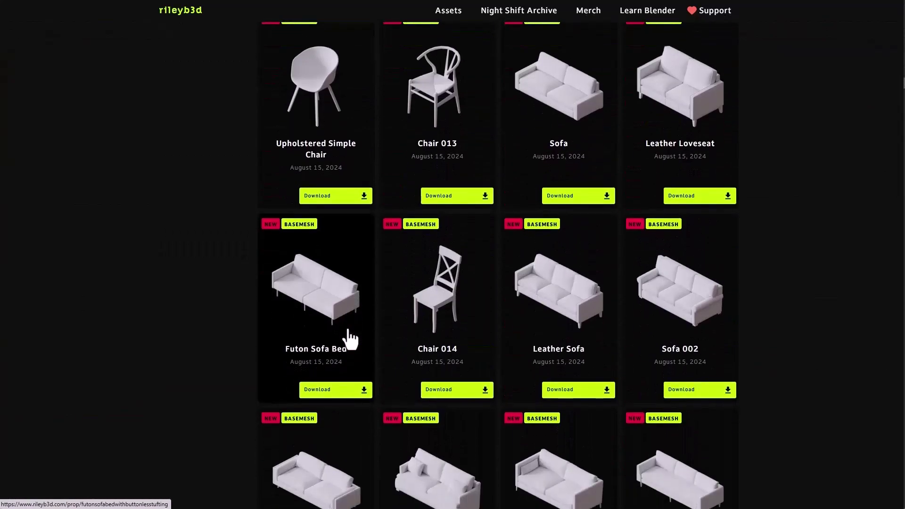
pyautogui.scroll(-18, 349, 338)
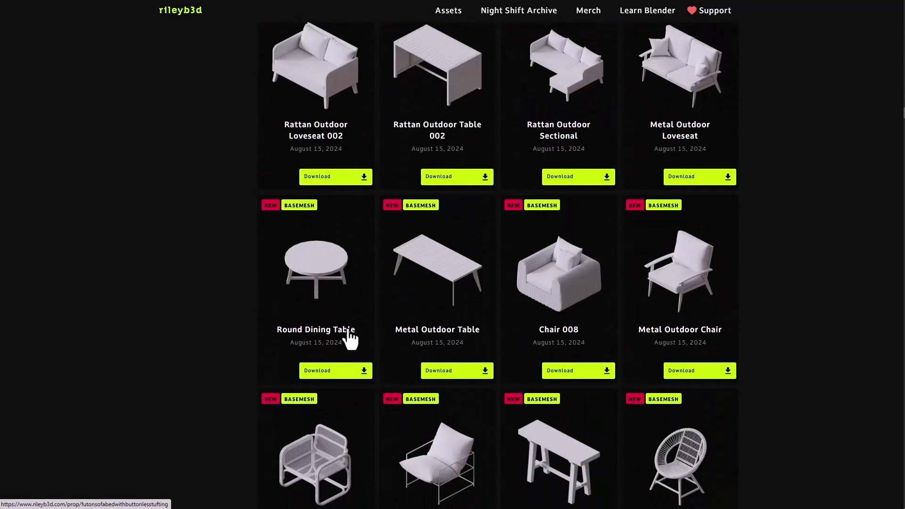
# Step: Autoscroll further through the asset listings, then scroll to the top of the AOUSD site
pyautogui.middleClick(829, 318)
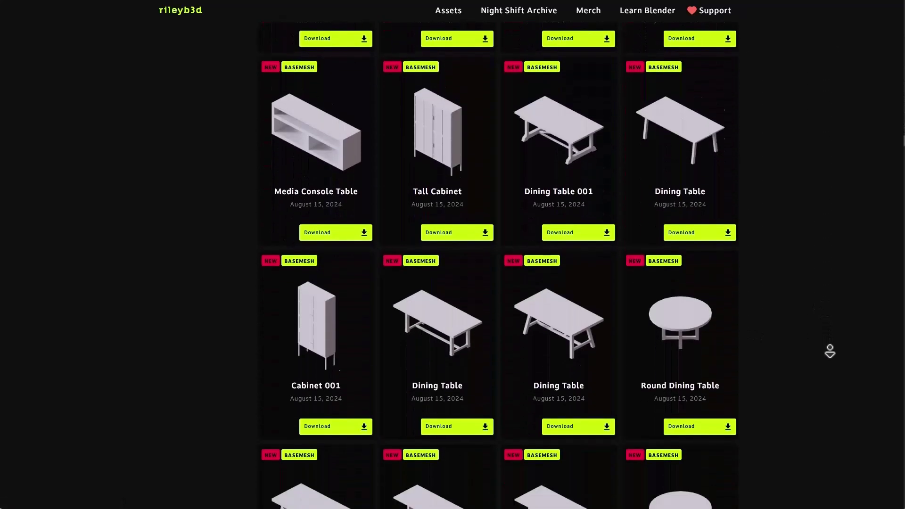
pyautogui.scroll(-7, 830, 352)
pyautogui.scroll(-20, 826, 346)
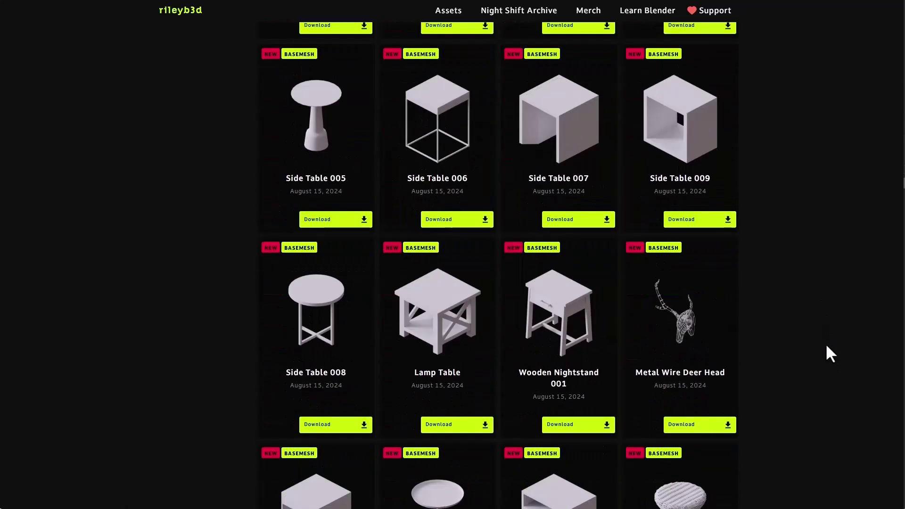
pyautogui.scroll(-20, 827, 346)
pyautogui.scroll(-20, 827, 346)
pyautogui.scroll(-5, 827, 346)
pyautogui.scroll(-1, 826, 346)
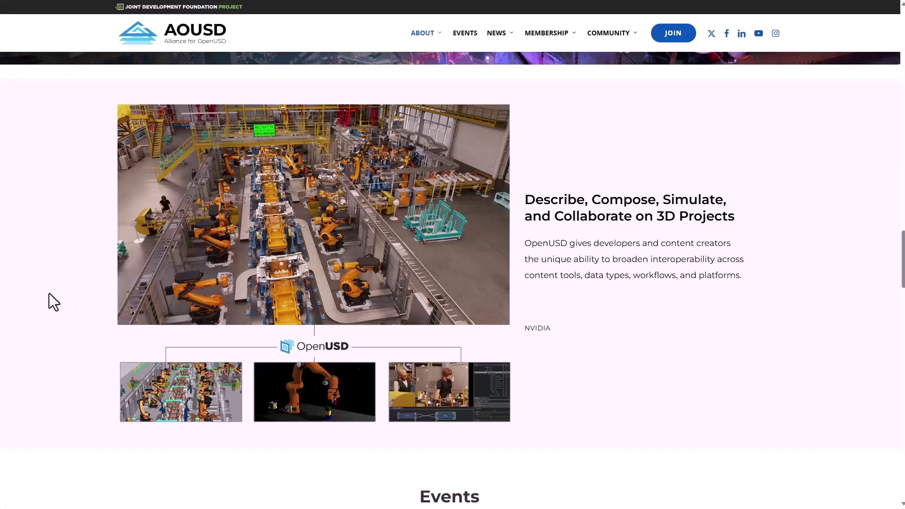
pyautogui.scroll(15, 152, 307)
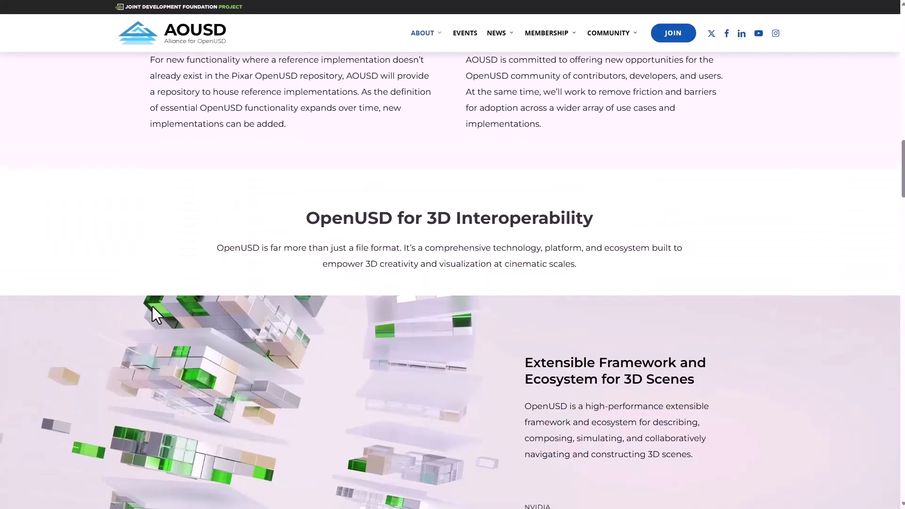